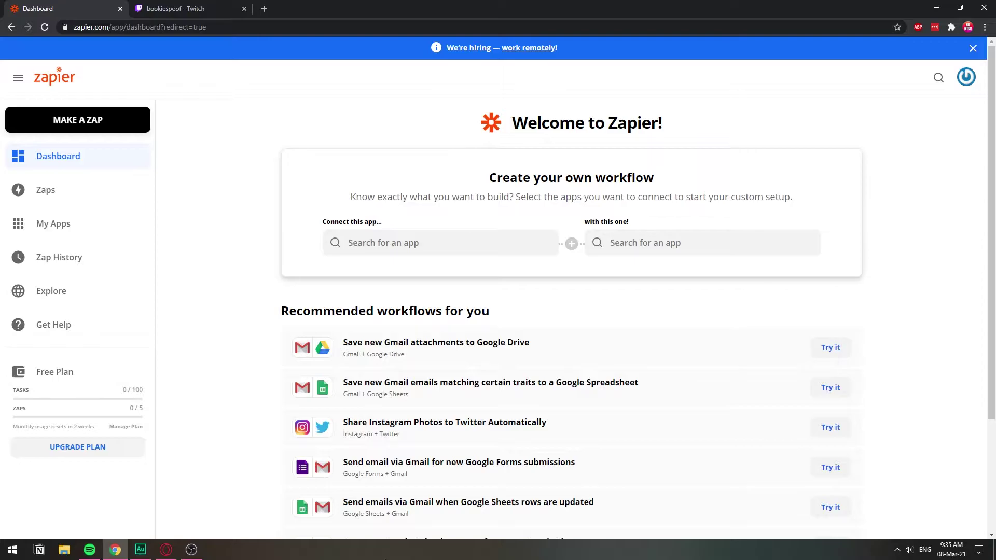
Step: Expand the 'Save new Gmail emails matching certain traits to a Google Spreadsheet' recommended workflow
left_click(712, 399)
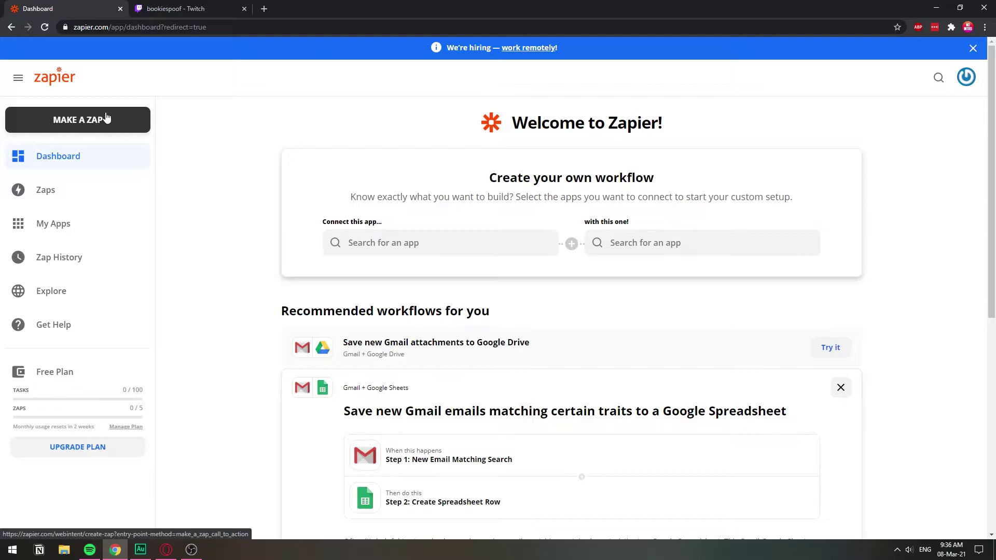
Step: Make a new zap and pick Twitch as its trigger app after searching 'twi'
left_click(81, 124)
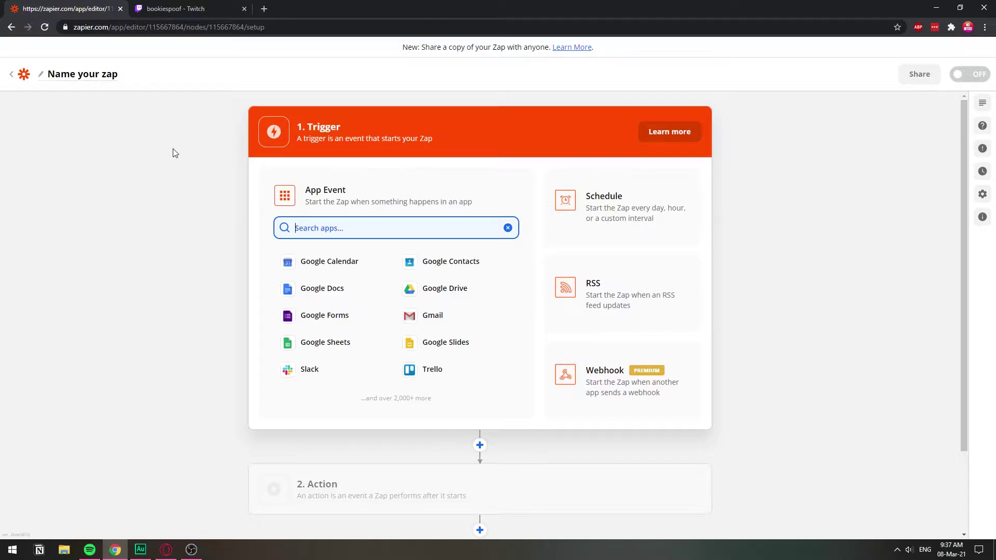
type("twi")
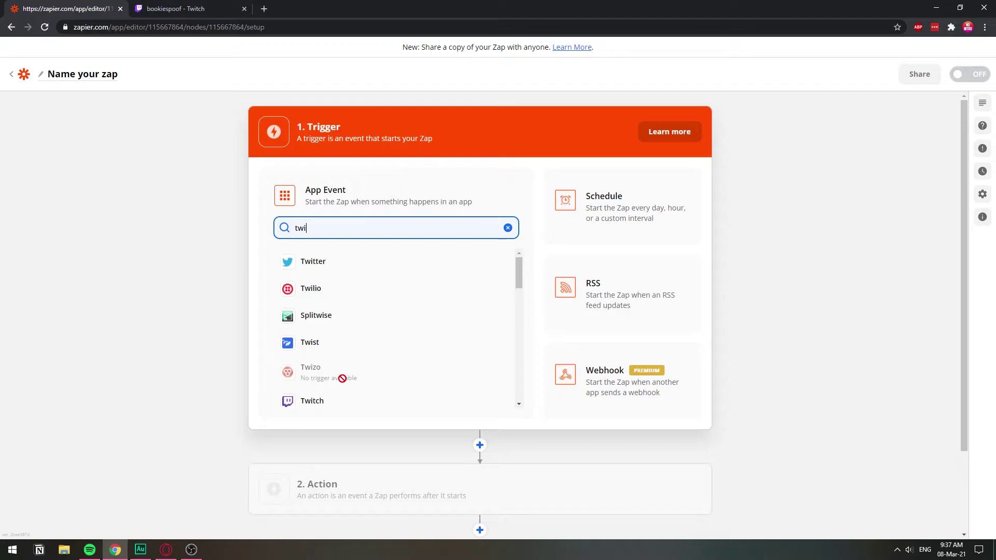
left_click(312, 400)
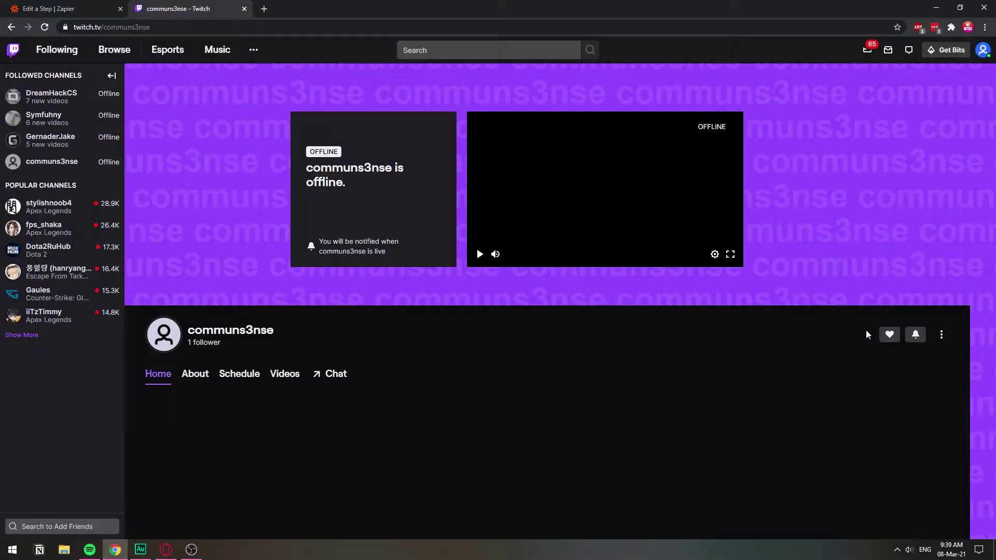
left_click(12, 30)
left_click_drag(184, 27, 164, 29)
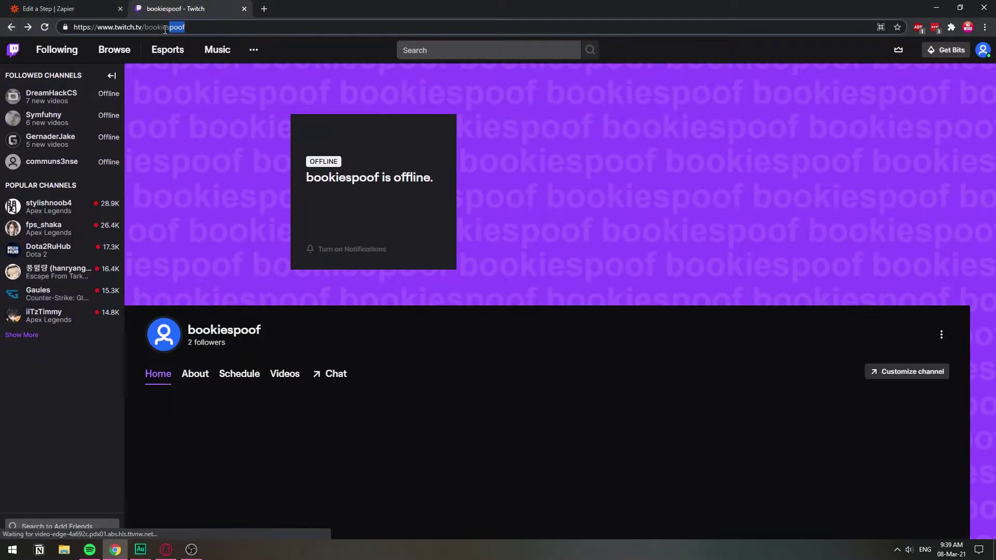
left_click(30, 28)
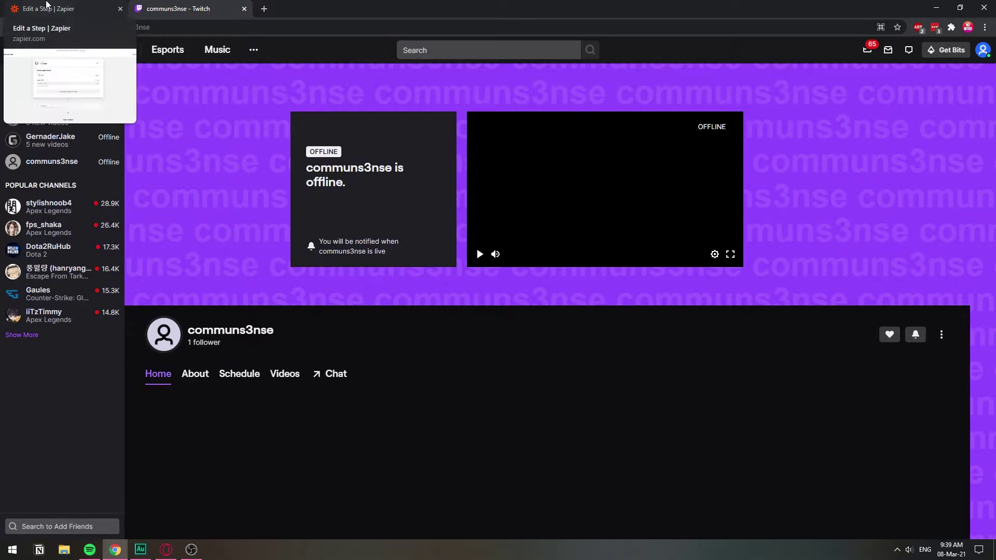
left_click(47, 4)
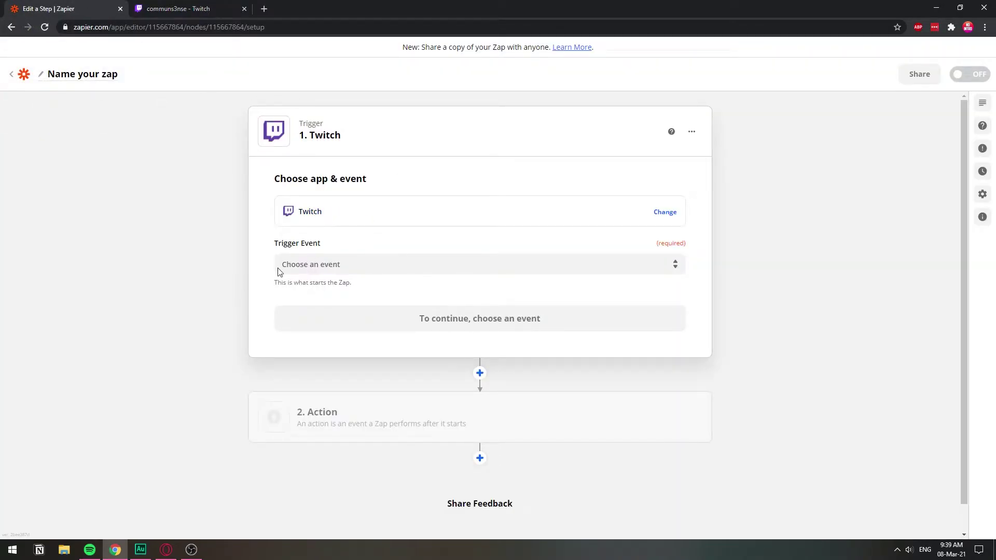
Step: Set the trigger event to New Live Stream by Streamer and connect the Twitch account
left_click(326, 262)
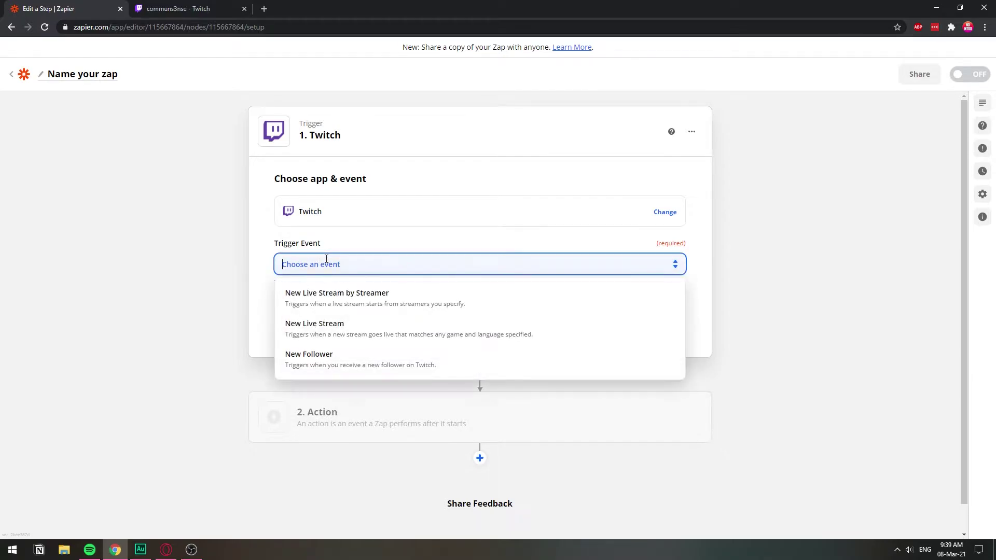
left_click(335, 304)
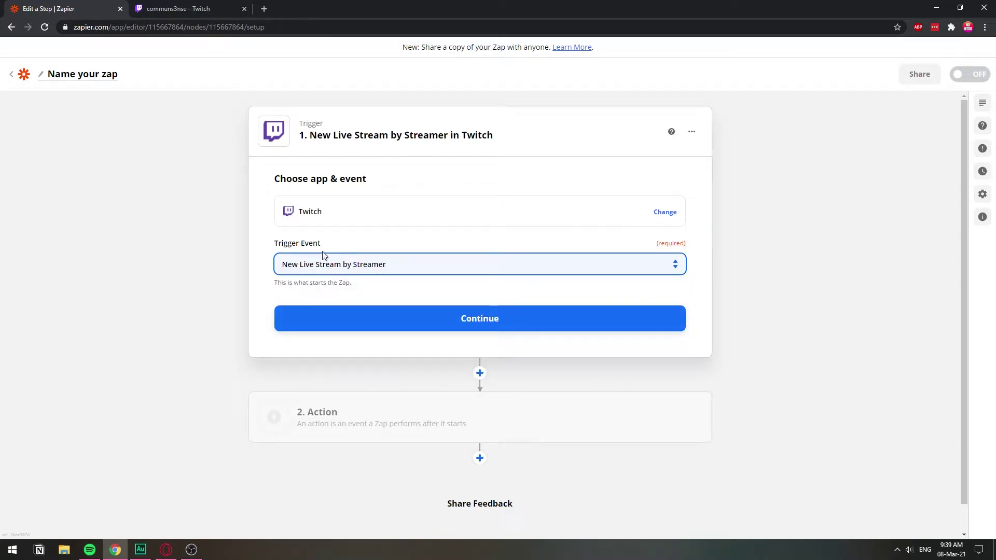
left_click(477, 321)
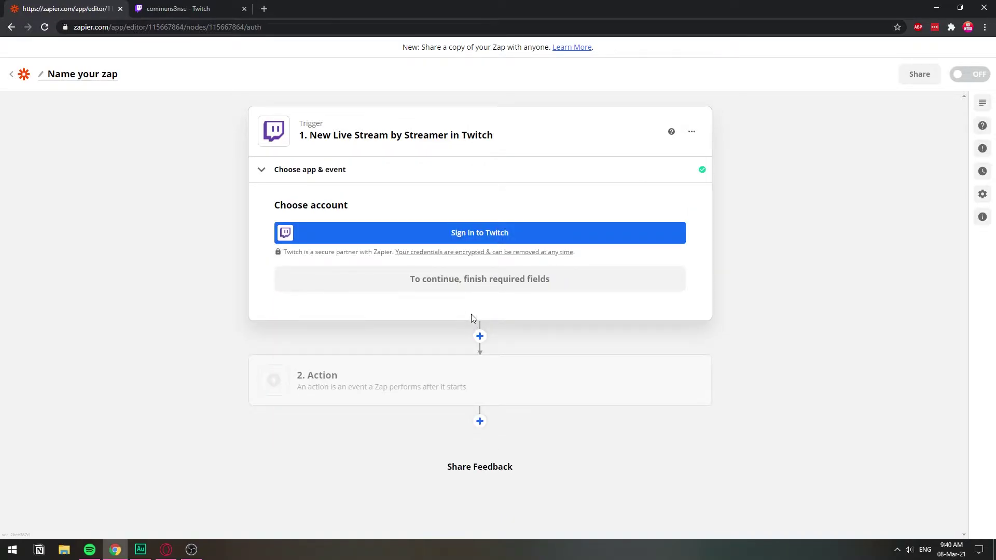
left_click(473, 233)
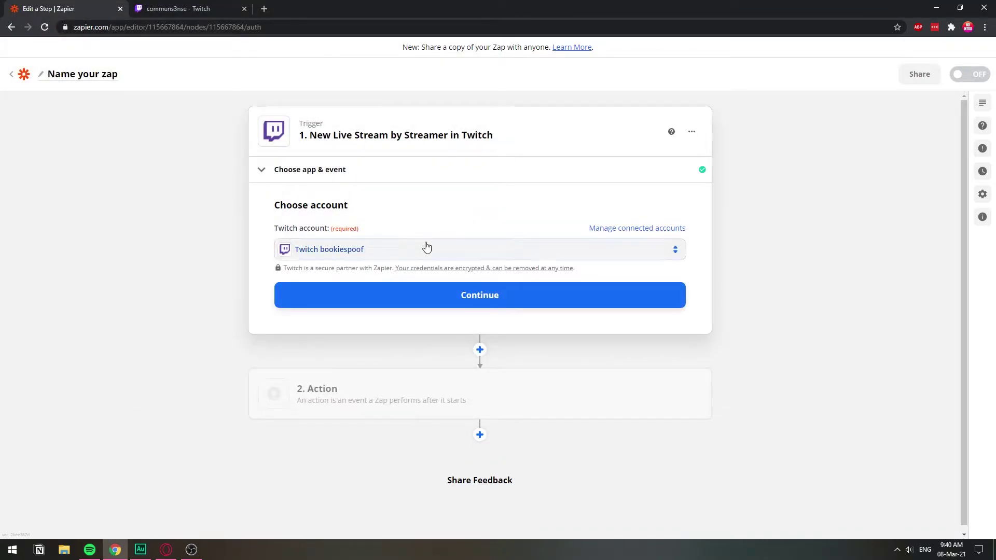
left_click(332, 253)
left_click(326, 337)
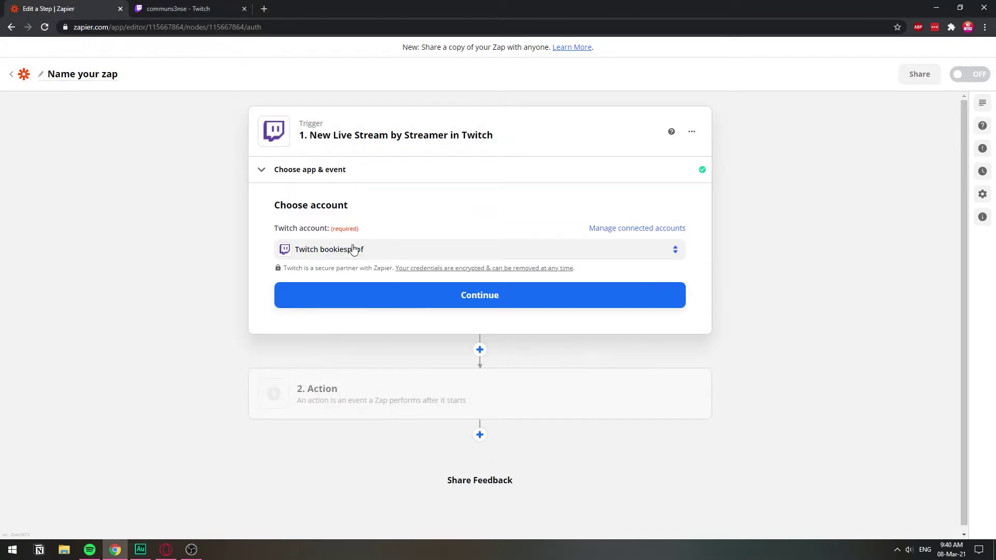
left_click(462, 304)
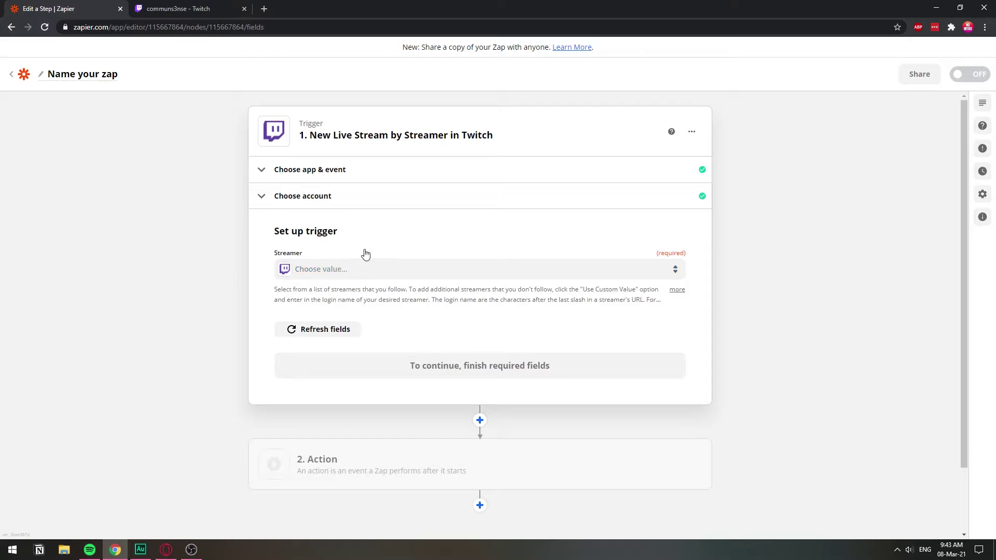
Step: Choose the followed streamer to monitor and test the trigger, which finds no live stream
left_click(371, 267)
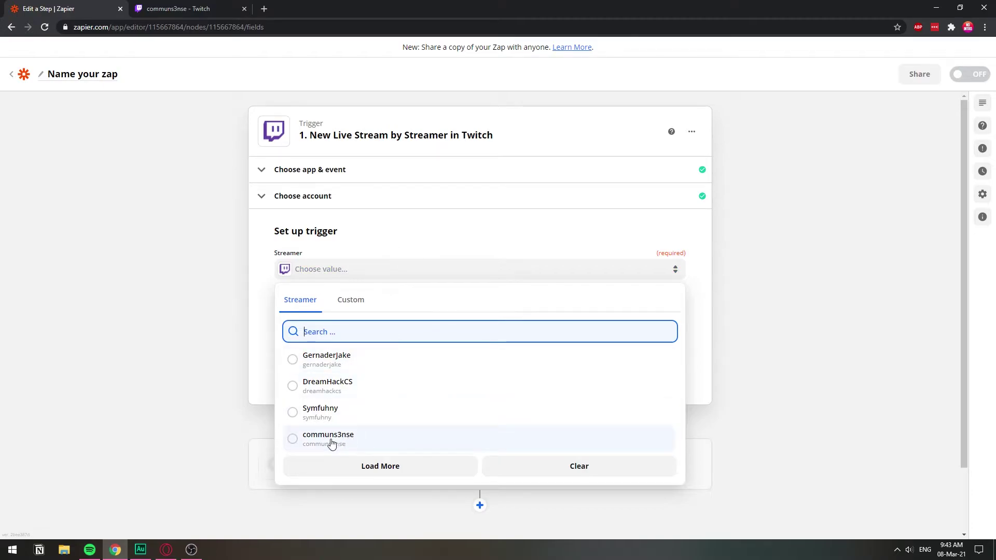
left_click(332, 441)
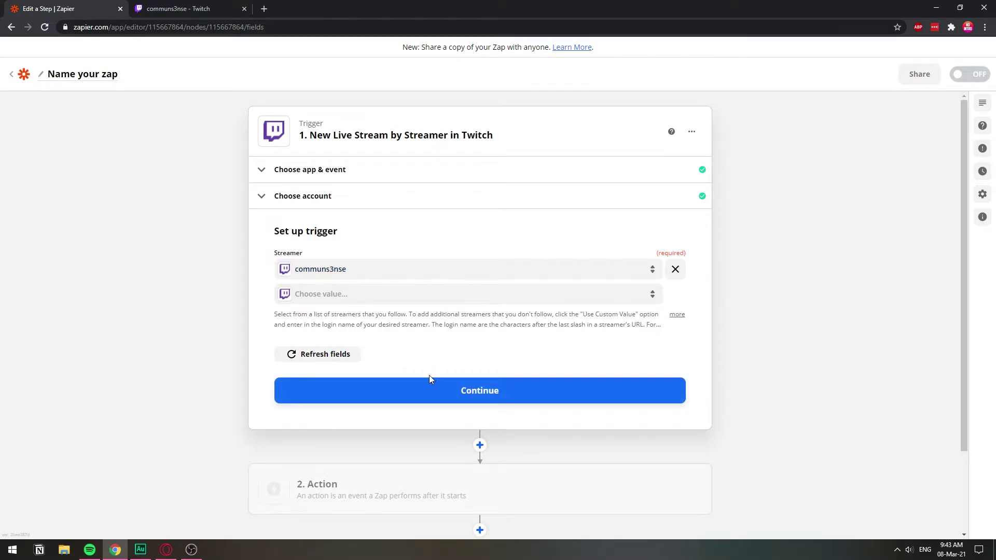
left_click(469, 392)
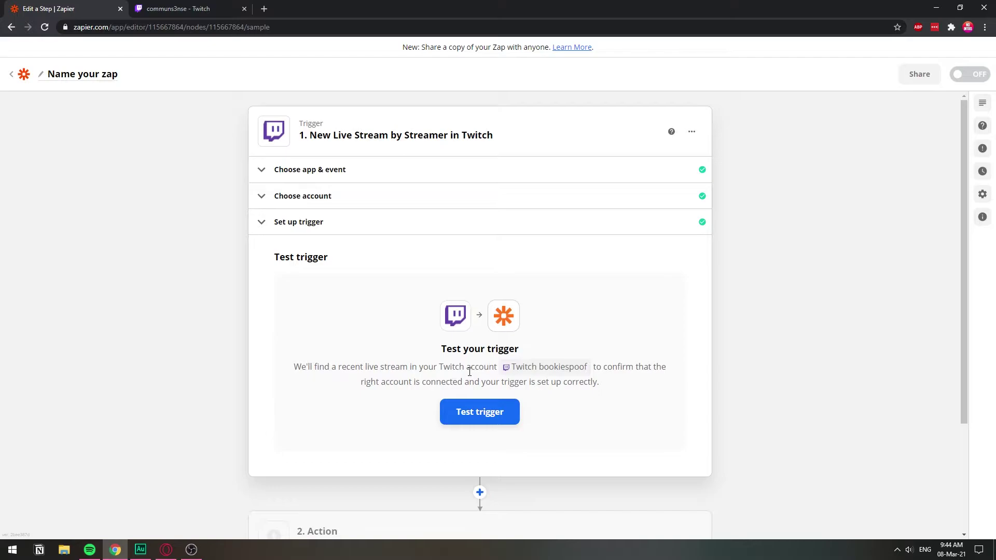
left_click(483, 411)
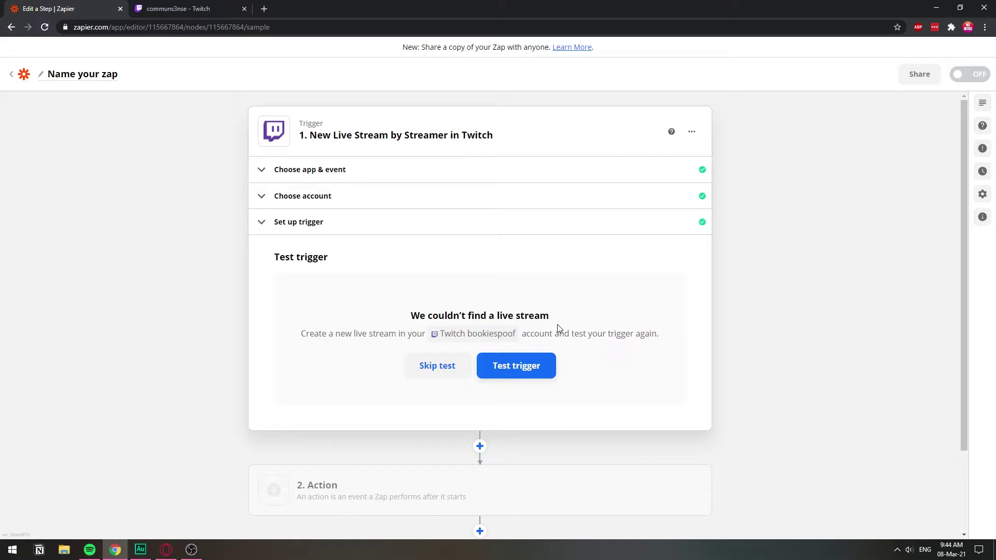
left_click(200, 551)
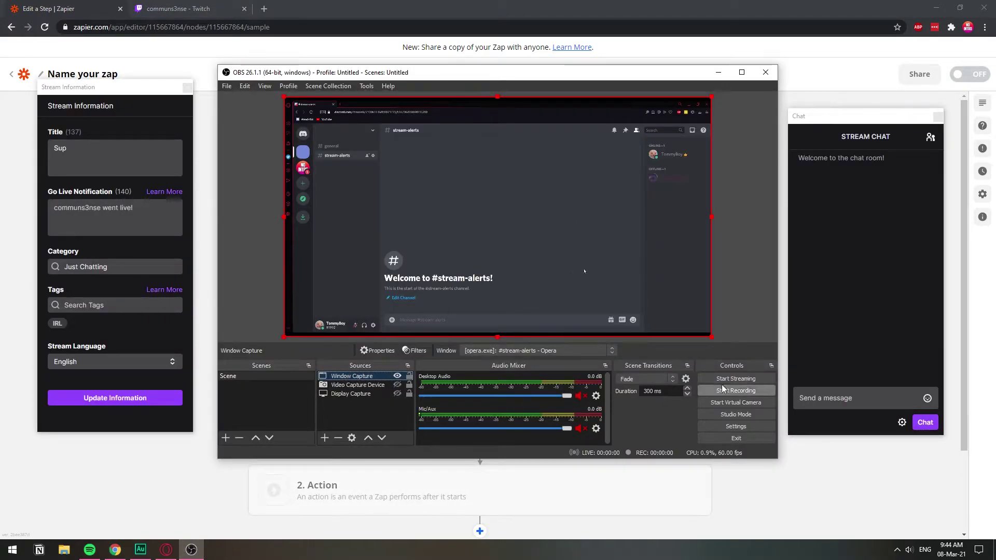
Step: Start streaming from OBS, confirm the Twitch channel shows LIVE, and return to the trigger test
left_click(753, 381)
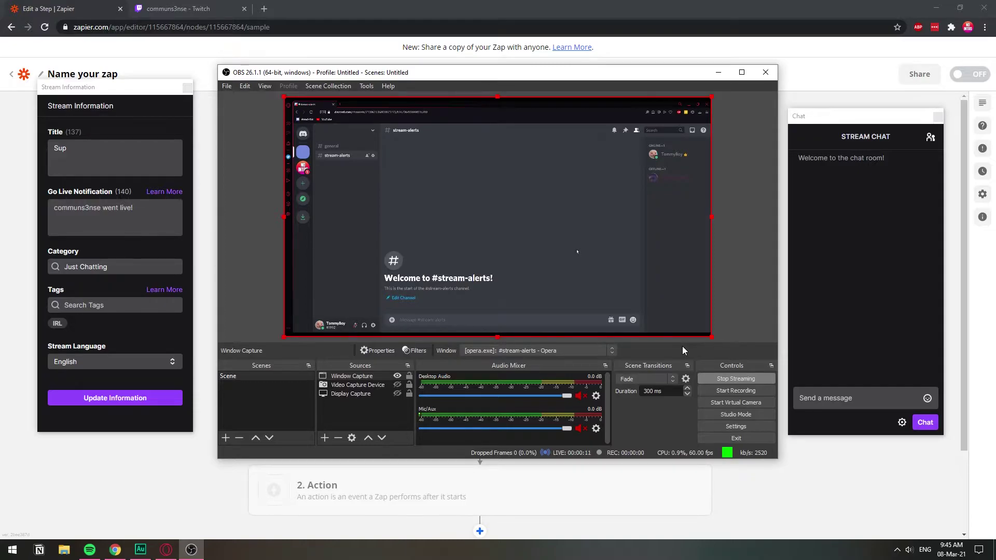
left_click(231, 7)
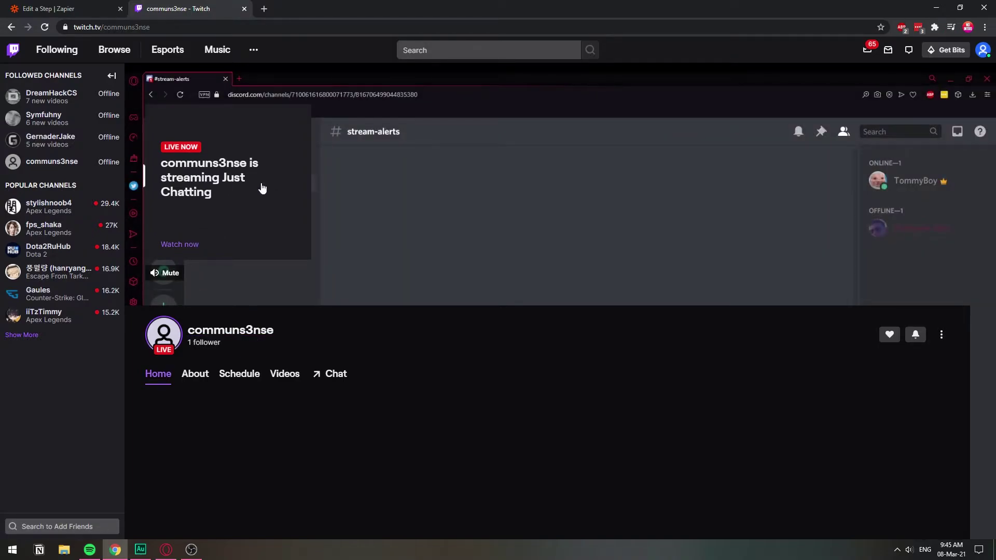
left_click(295, 267)
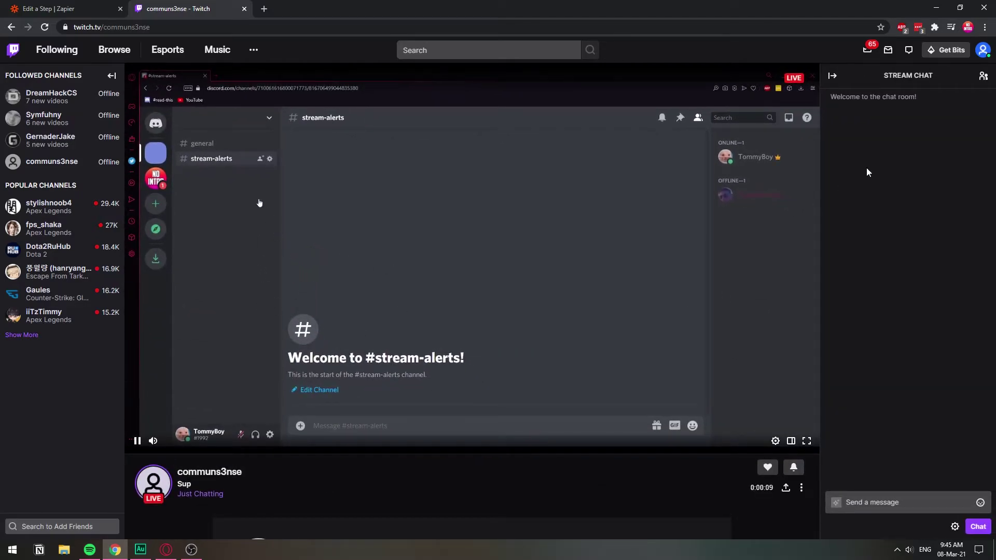
left_click(192, 549)
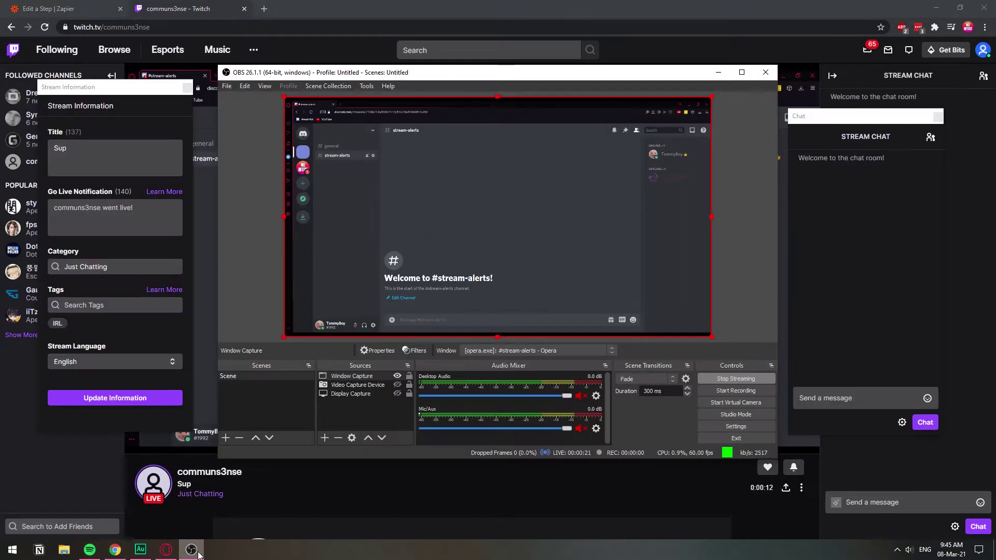
left_click(112, 8)
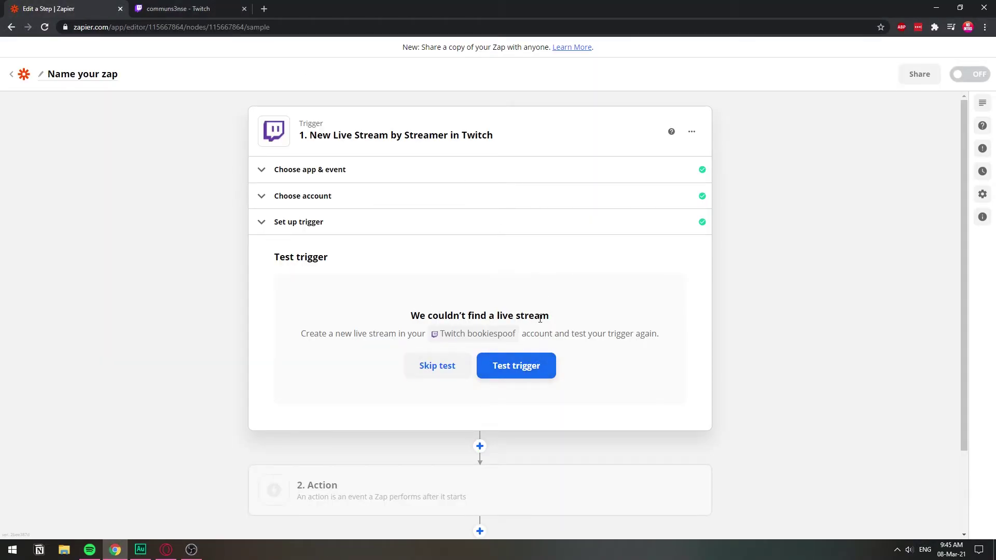
Step: Rerun the trigger test and review the Live Stream A sample: title Sup, game Just Chatting
left_click(539, 372)
left_click(498, 366)
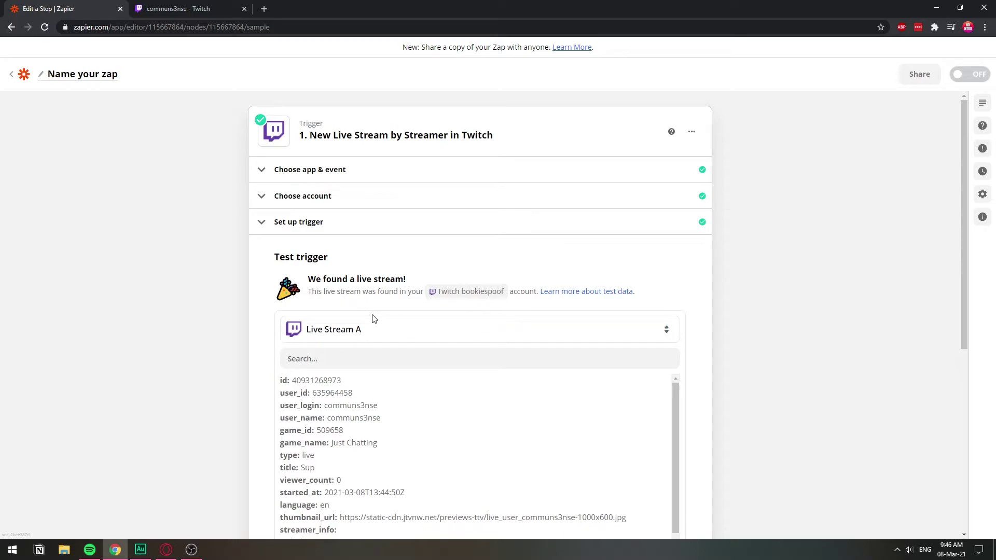
scroll(373, 319, "down", 4)
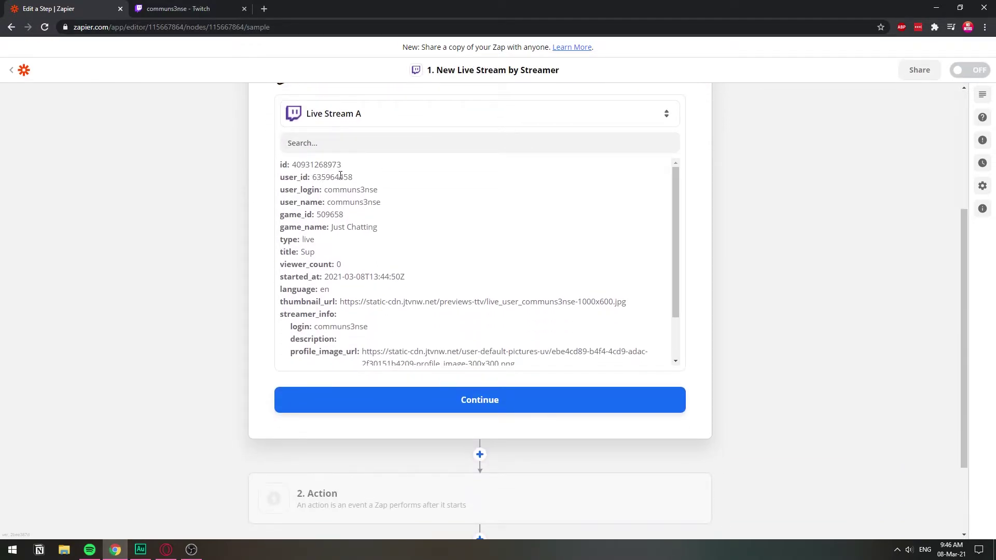
left_click_drag(296, 190, 389, 197)
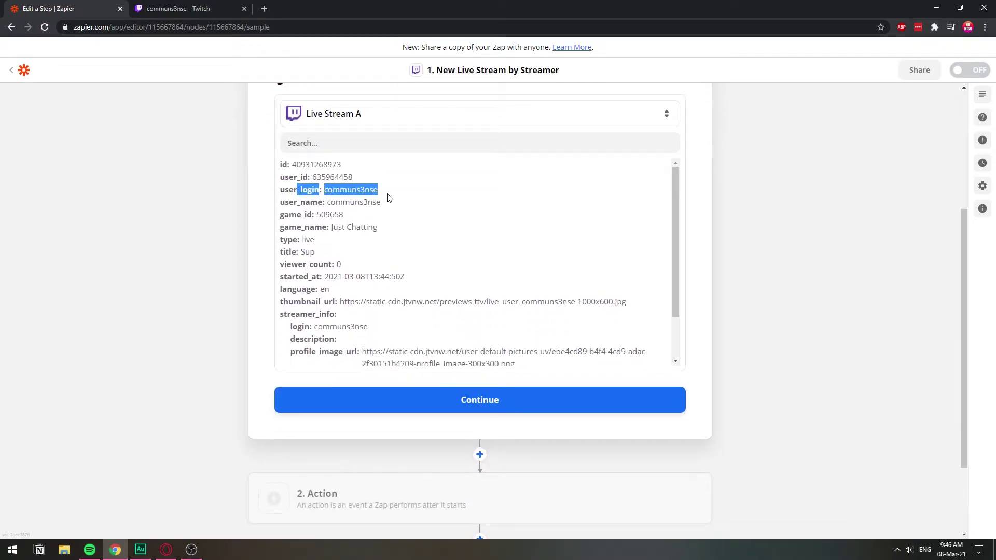
left_click(191, 549)
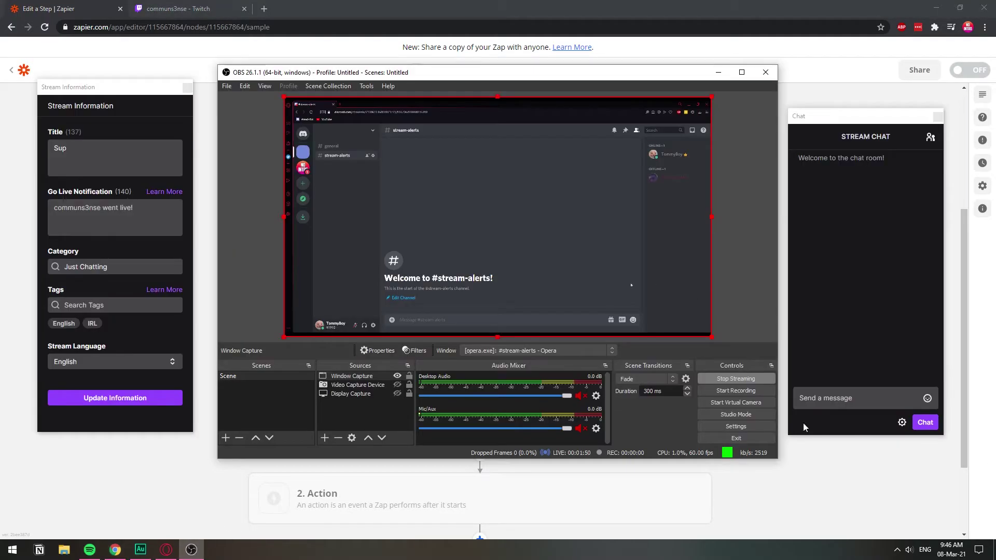
left_click(718, 72)
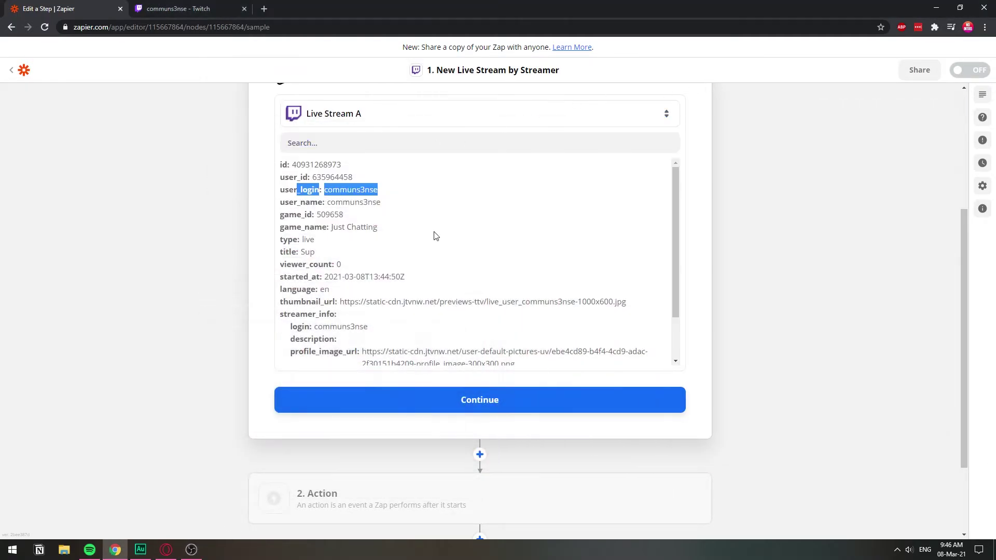
left_click_drag(343, 227, 378, 228)
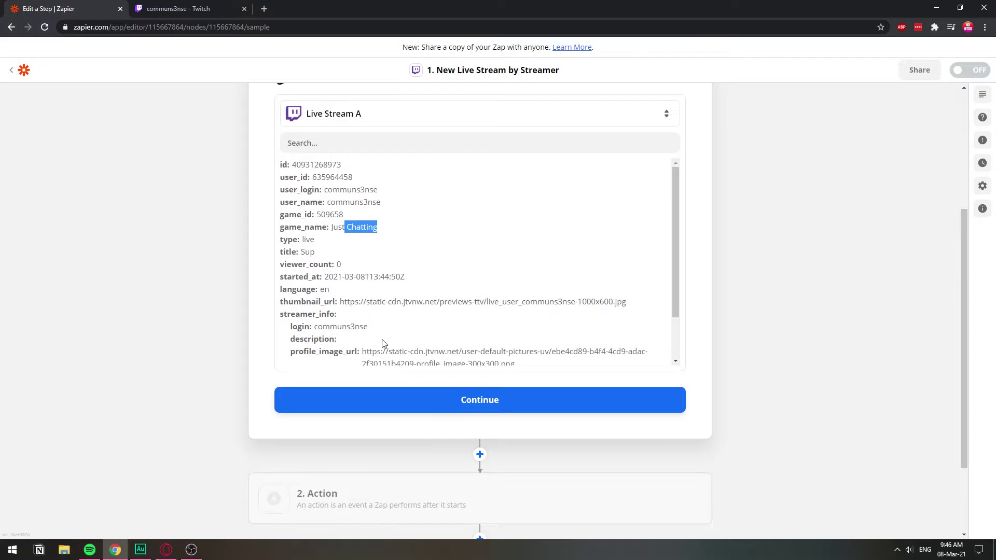
left_click(192, 550)
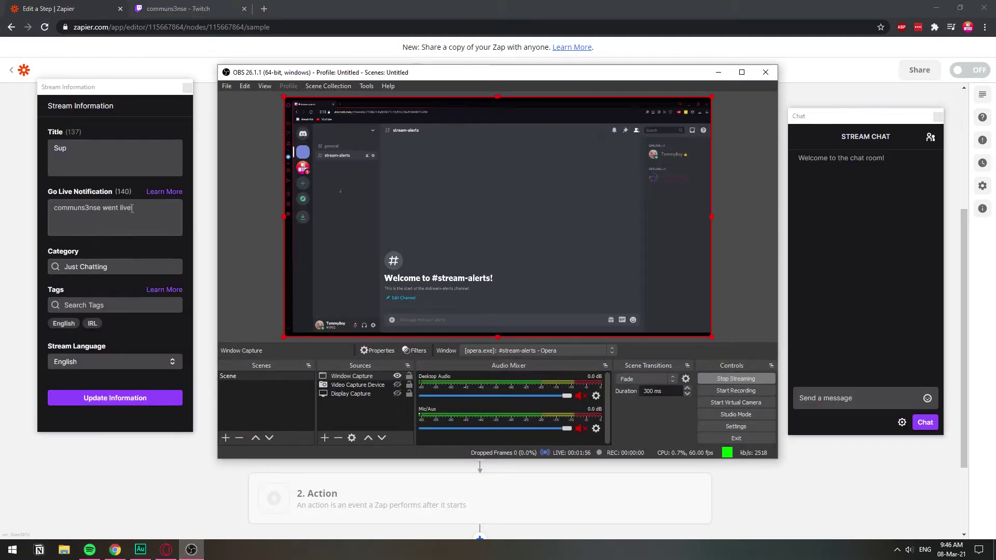
left_click(718, 72)
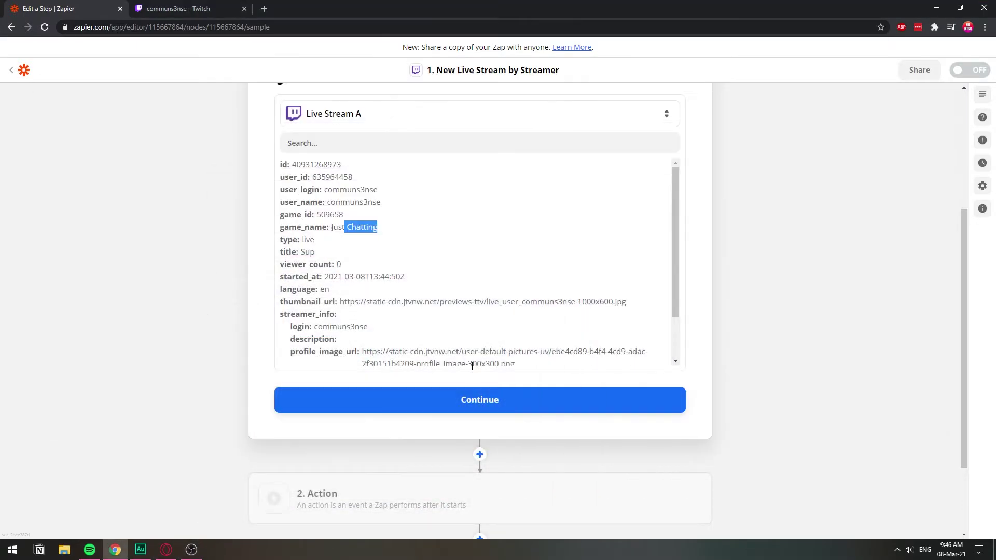
scroll(478, 303, "up", 2)
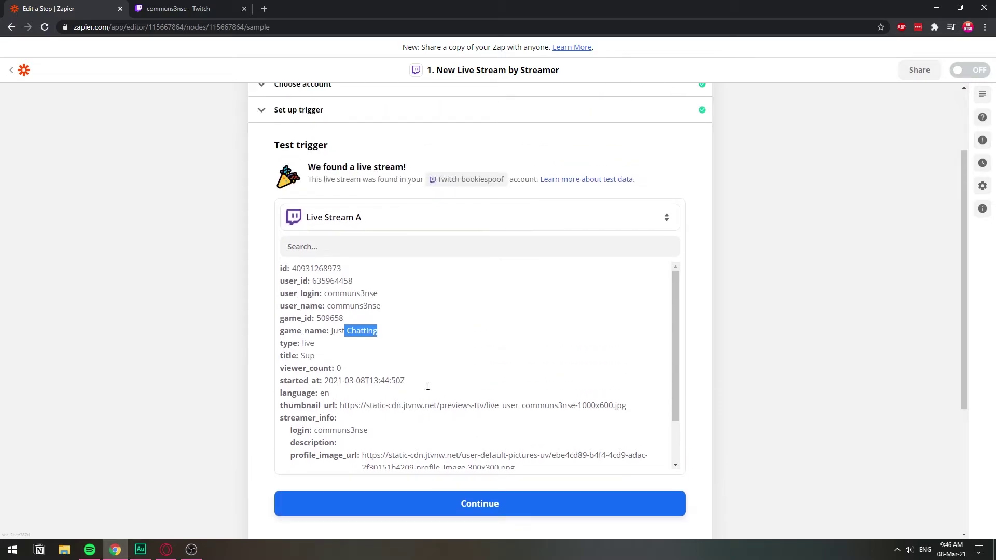
Step: Set the action app to Discord with the Send Channel Message event
scroll(443, 358, "down", 4)
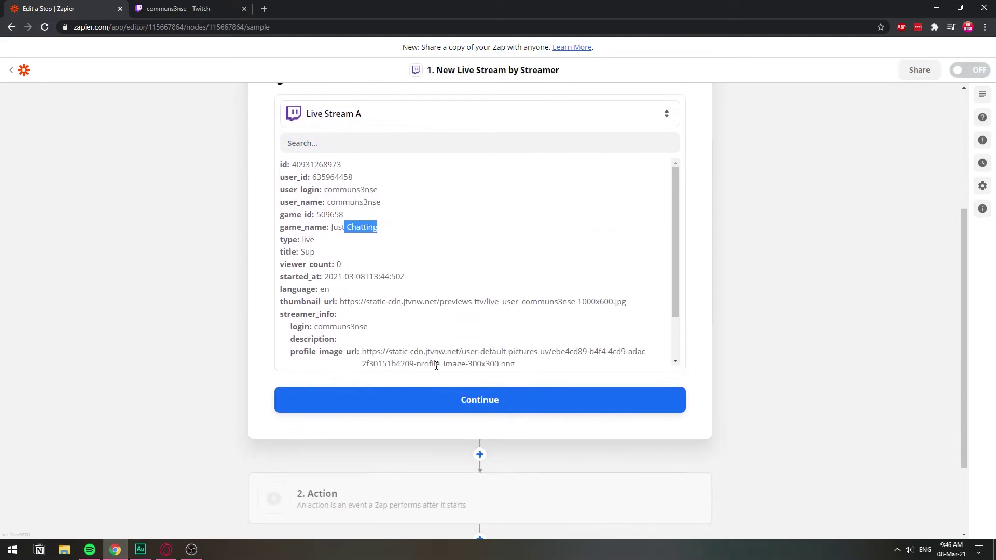
left_click(472, 398)
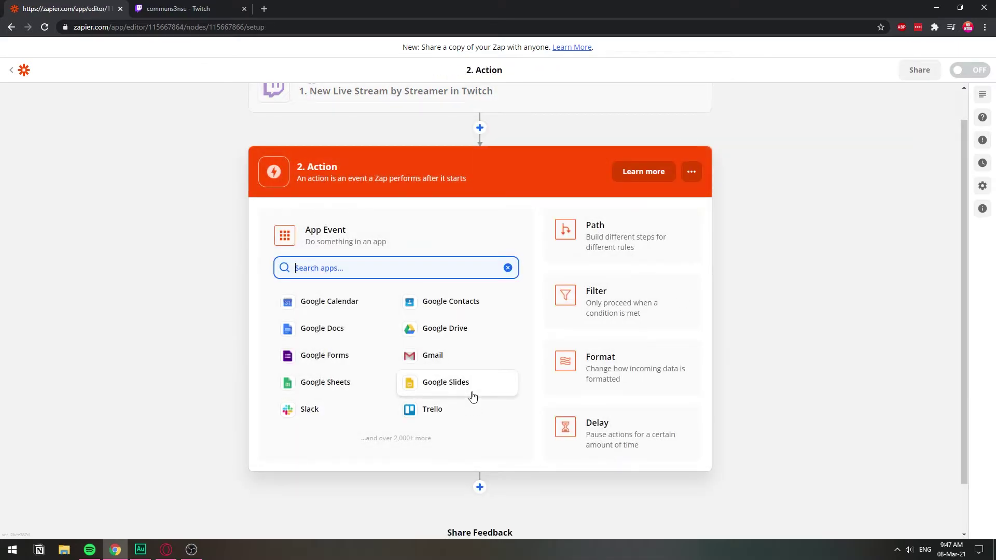
type("dsic")
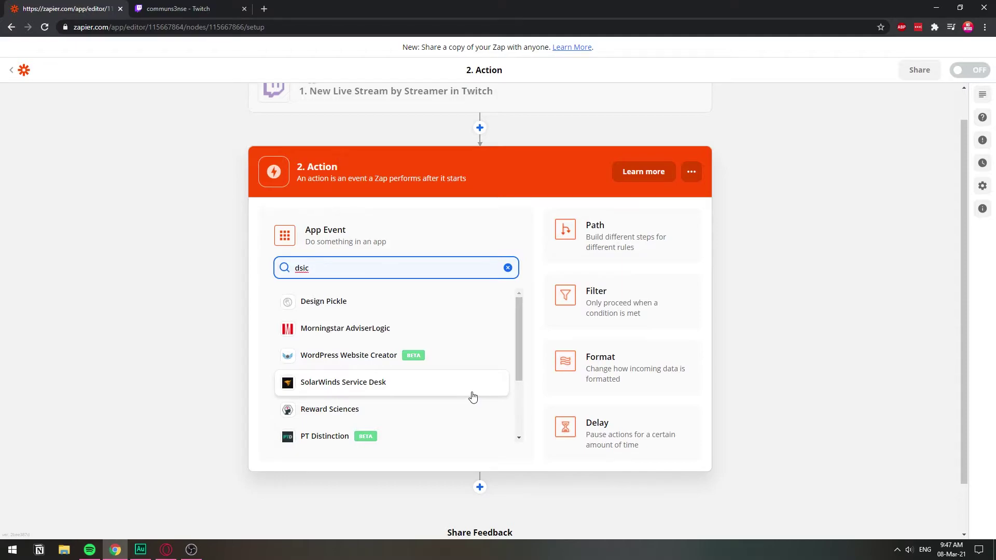
key("BackSpace")
key("BackSpace")
key("BackSpace")
type("isco")
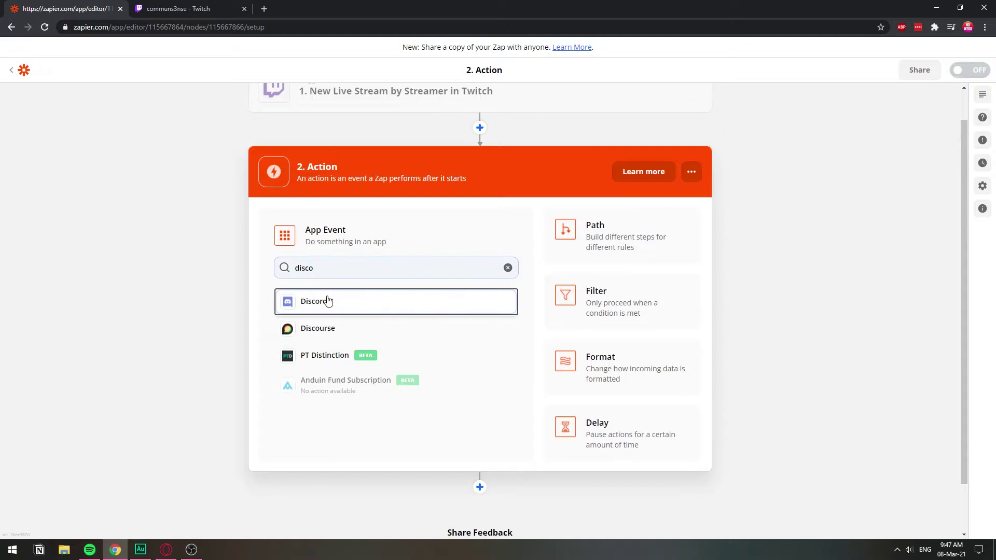
left_click(326, 300)
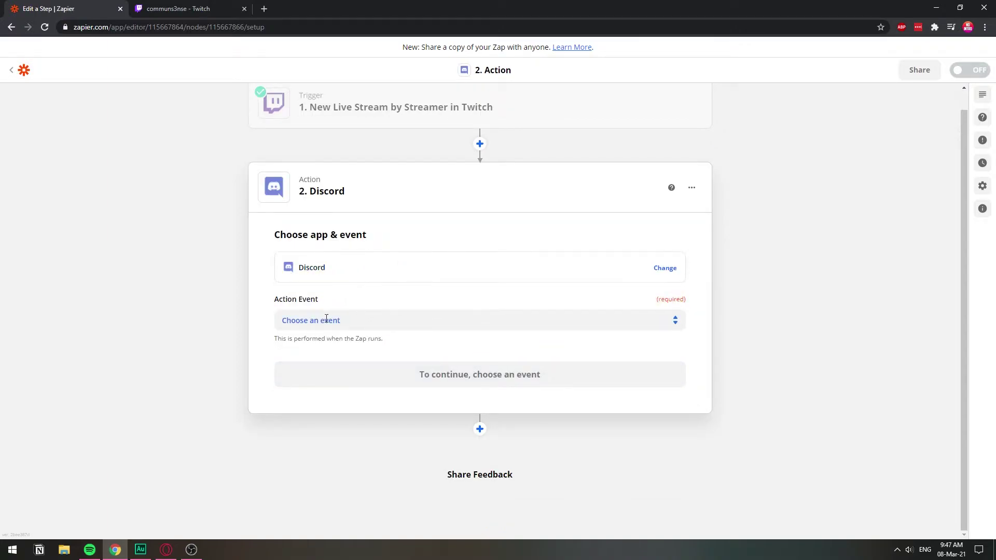
left_click(328, 320)
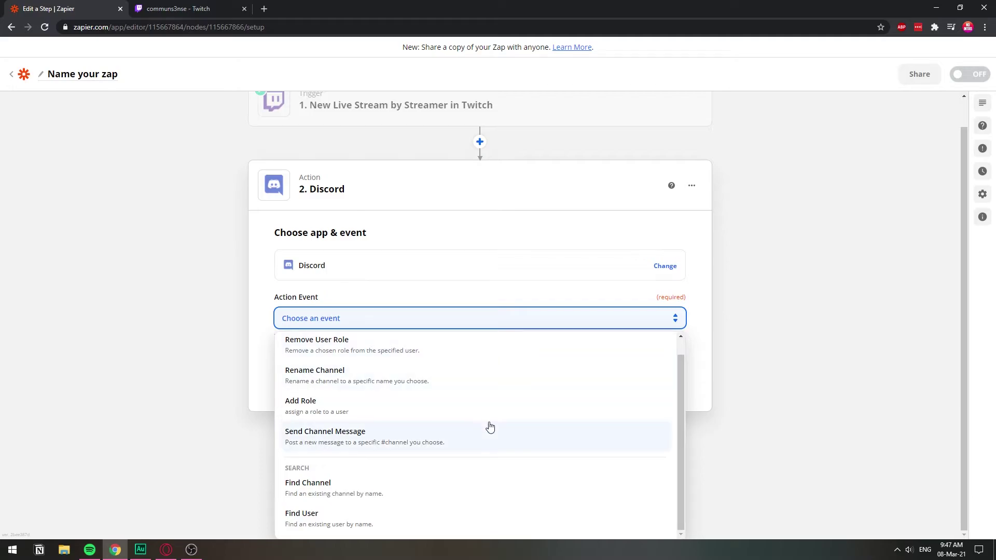
left_click(377, 430)
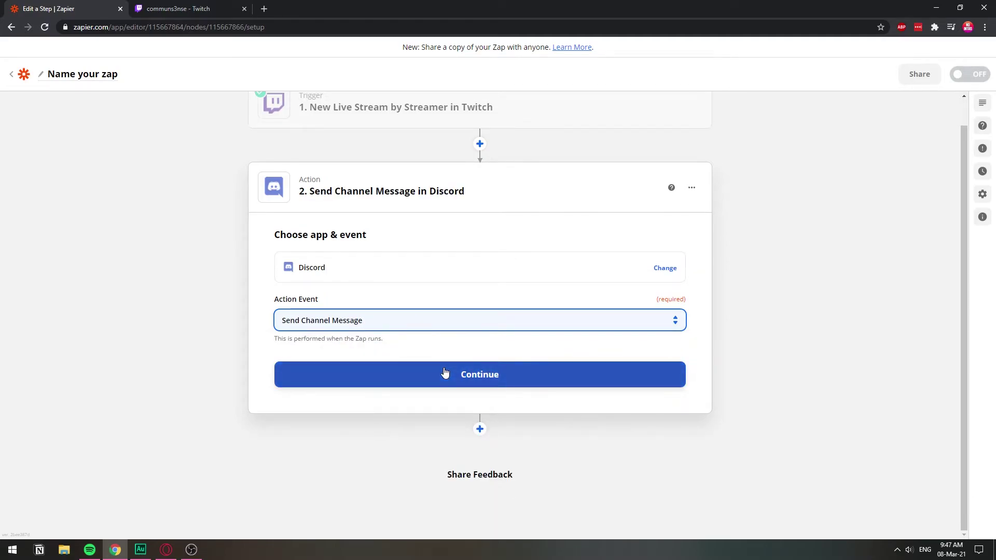
Step: Sign in to Discord and choose the server to add the Zapier bot to
left_click(444, 373)
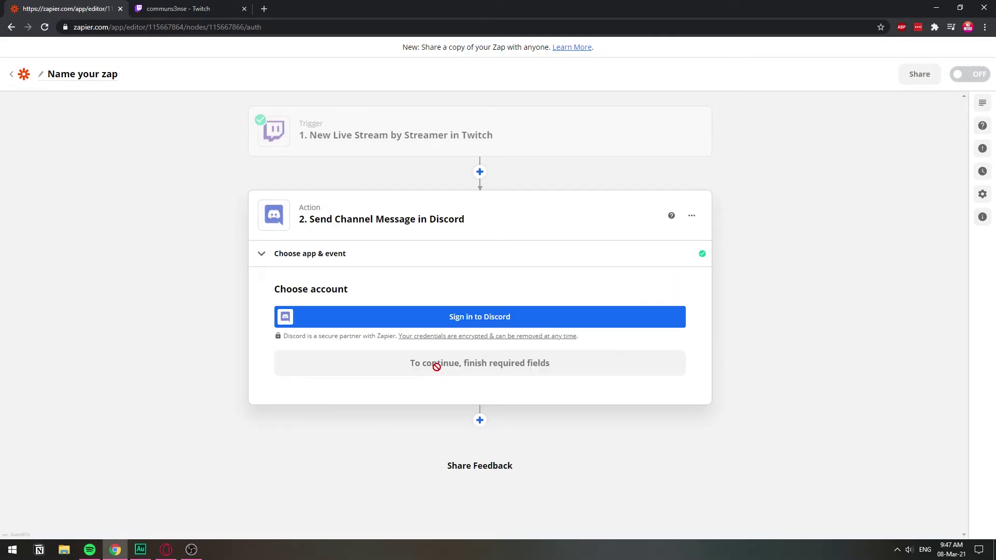
left_click(532, 317)
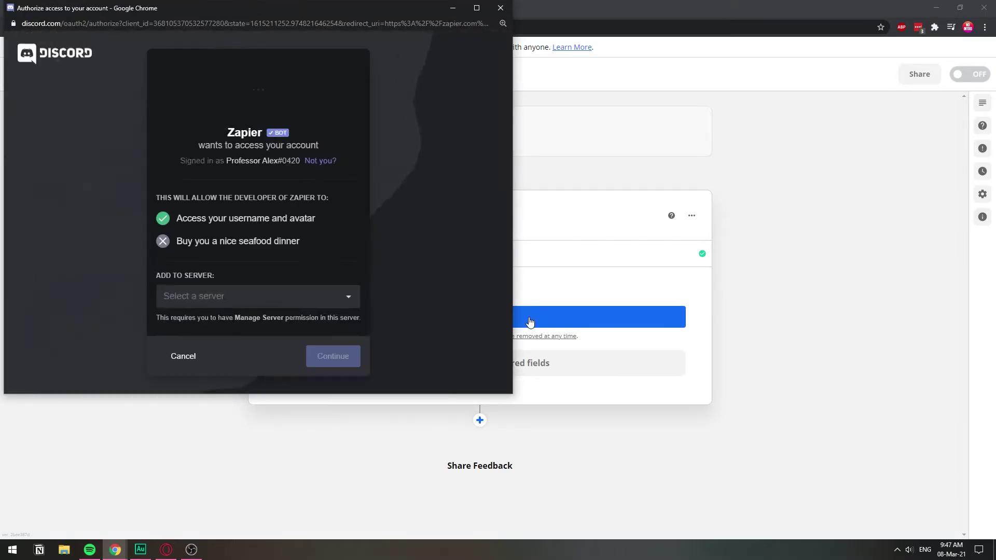
left_click(294, 303)
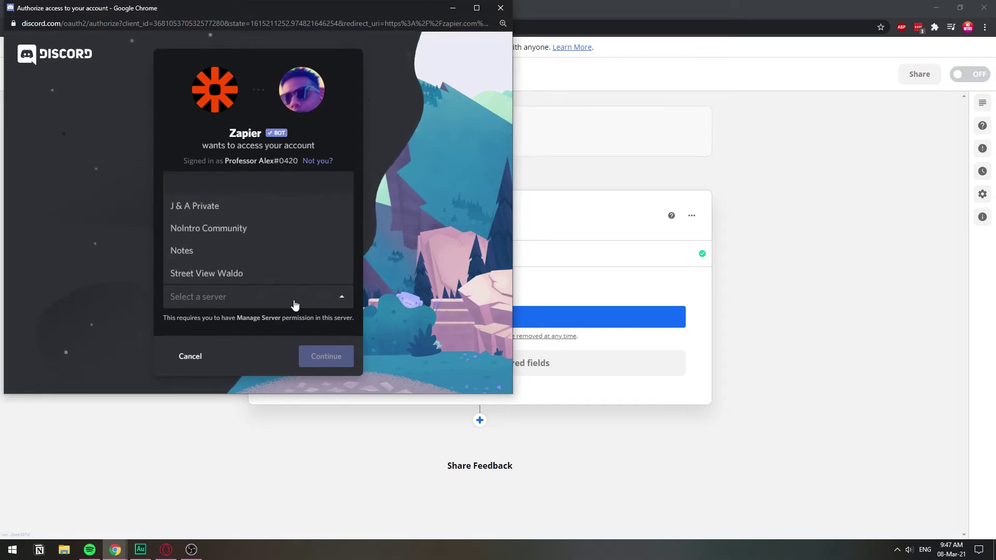
left_click(253, 184)
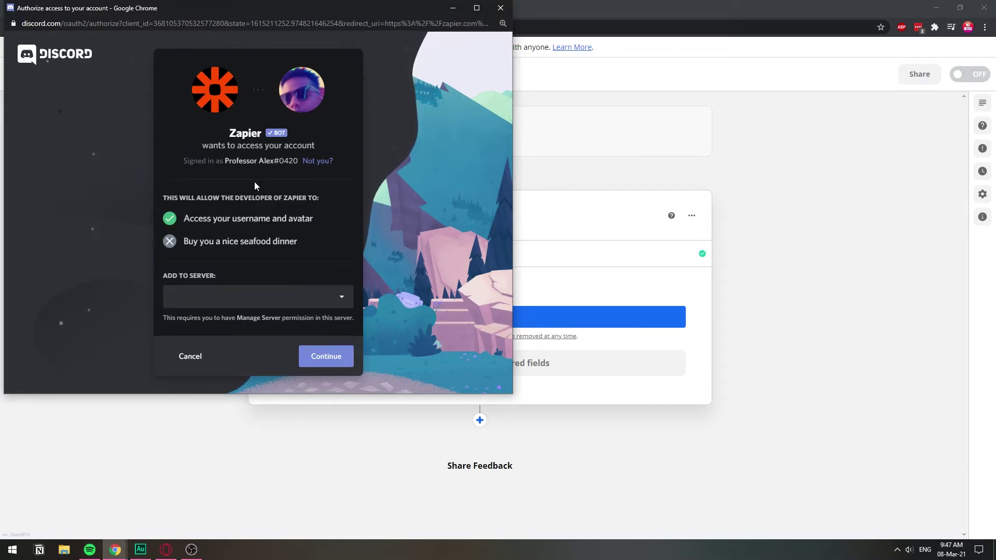
left_click(300, 307)
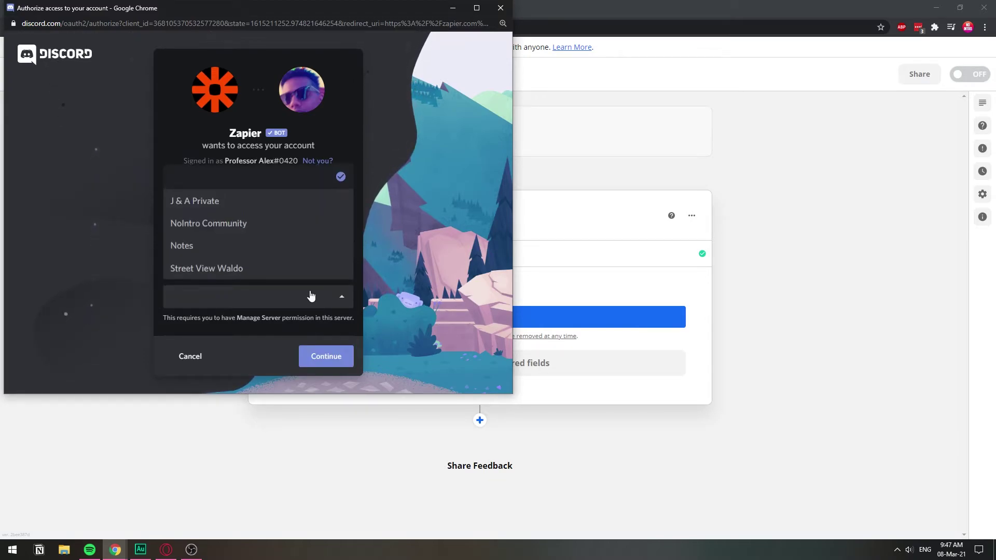
left_click(244, 187)
left_click(166, 549)
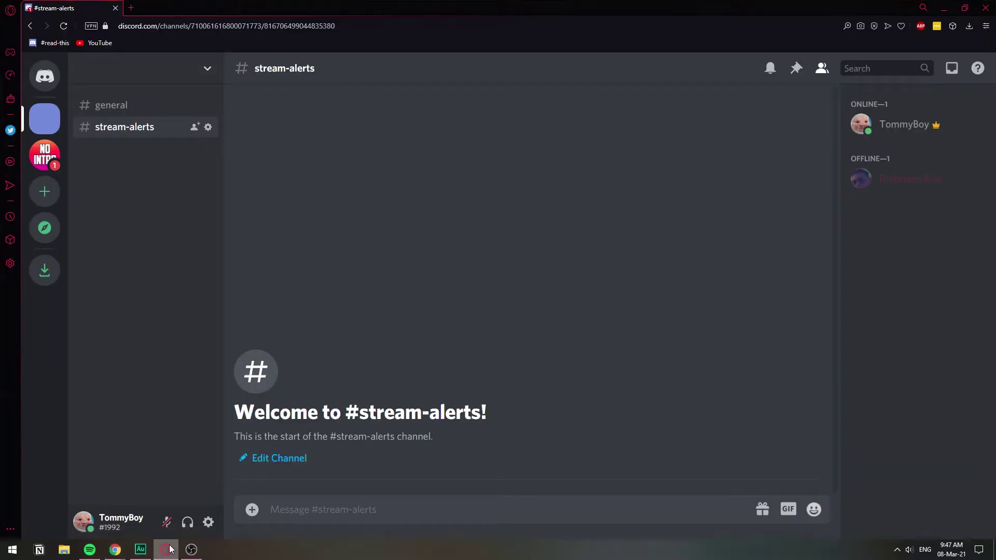
key("alt+Tab")
Step: Authorize Zapier's bot permissions and confirm the connected Discord account
left_click(327, 355)
scroll(307, 319, "down", 6)
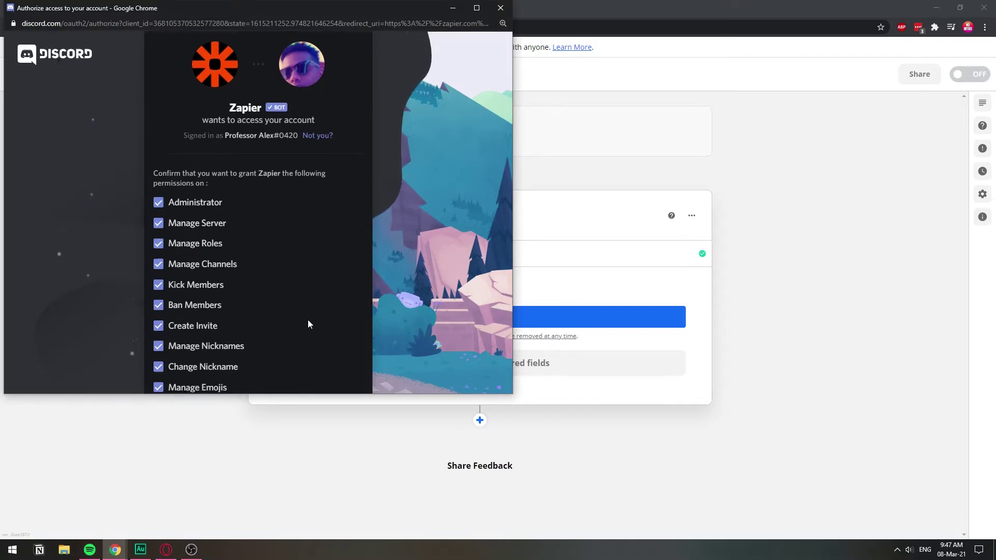
scroll(253, 219, "down", 3)
left_click(346, 360)
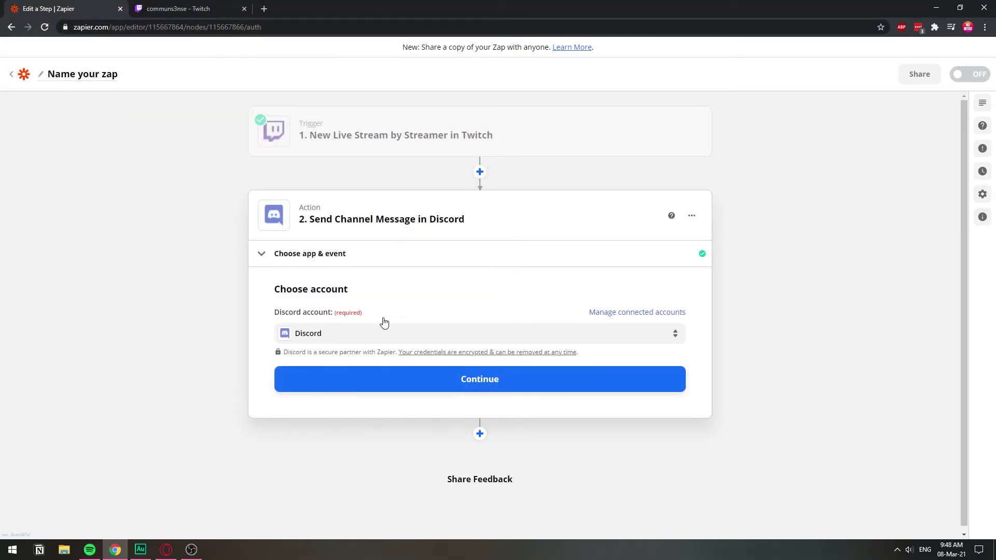
left_click(420, 396)
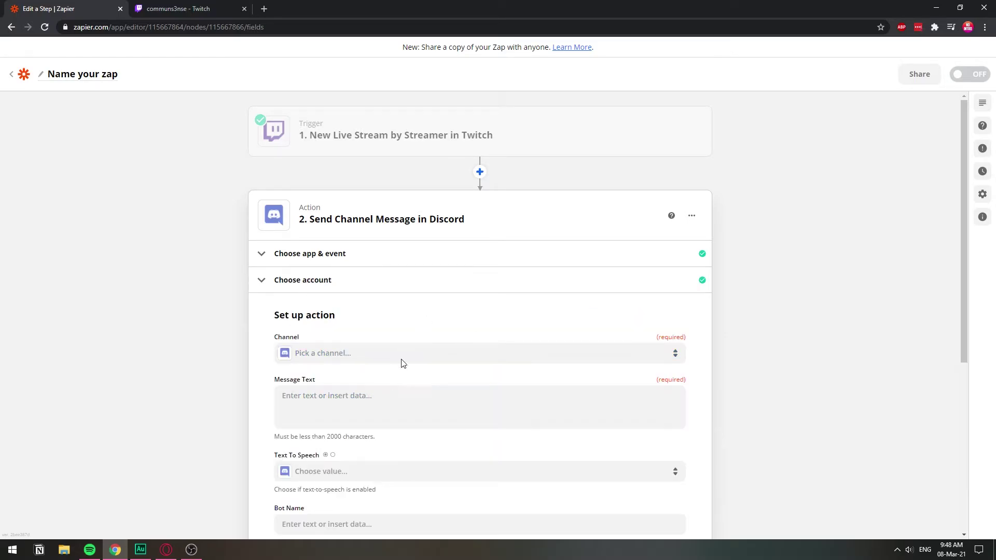
scroll(382, 406, "down", 2)
left_click(166, 550)
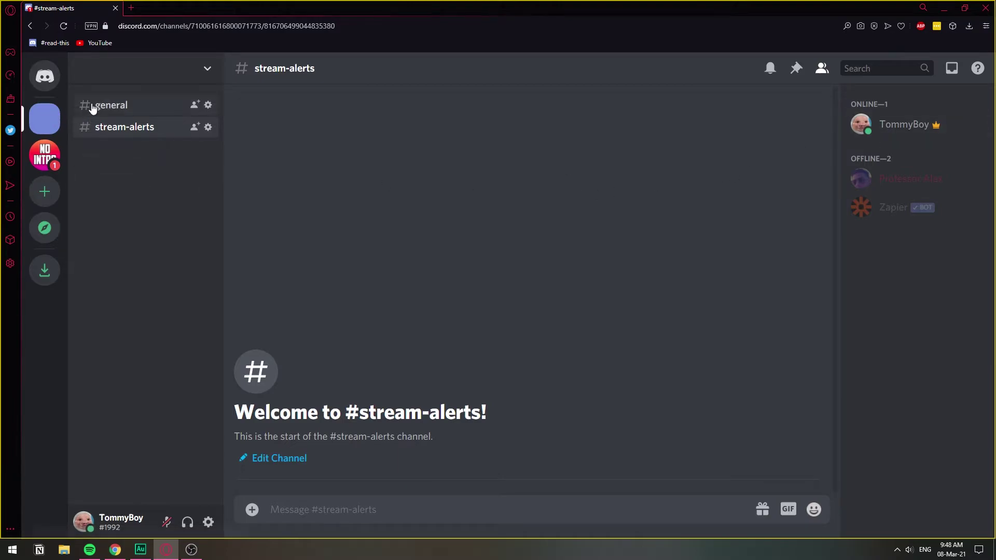
left_click(124, 108)
left_click(129, 128)
right_click(114, 199)
left_click(139, 191)
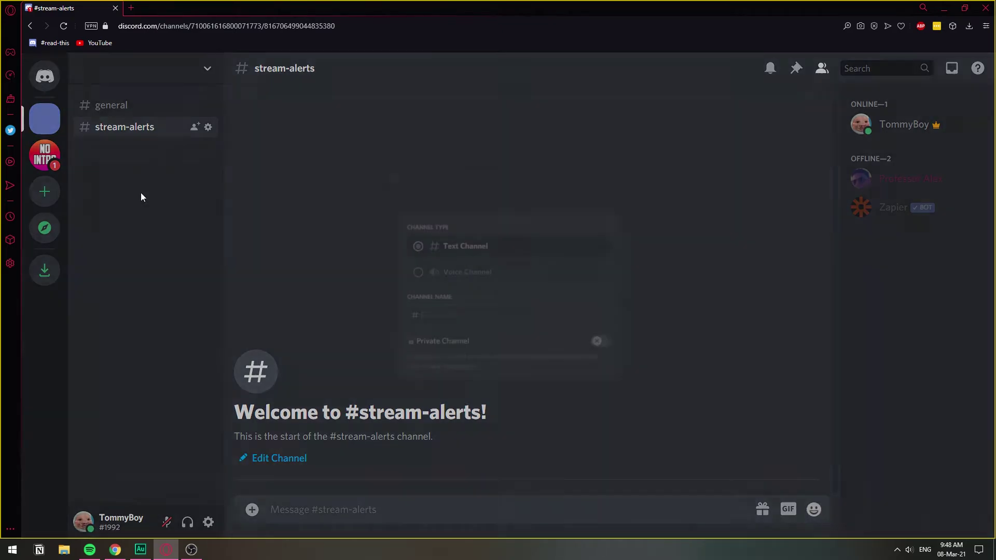
left_click(529, 429)
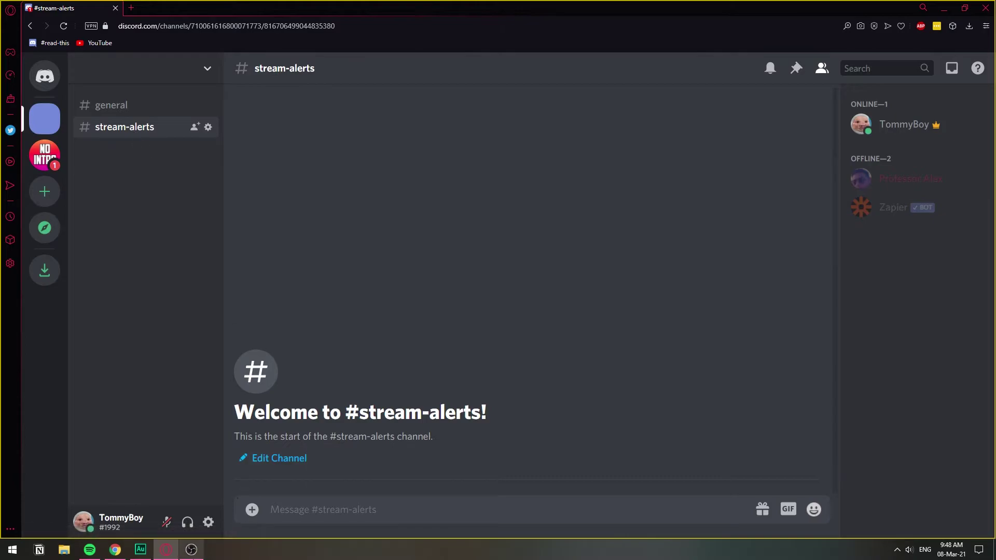
mouse_move(166, 557)
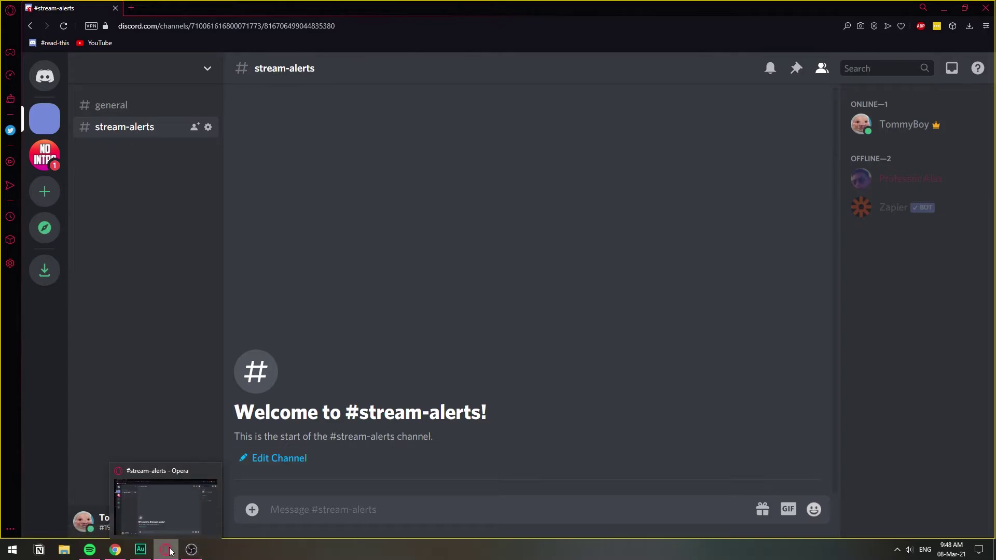
left_click(168, 555)
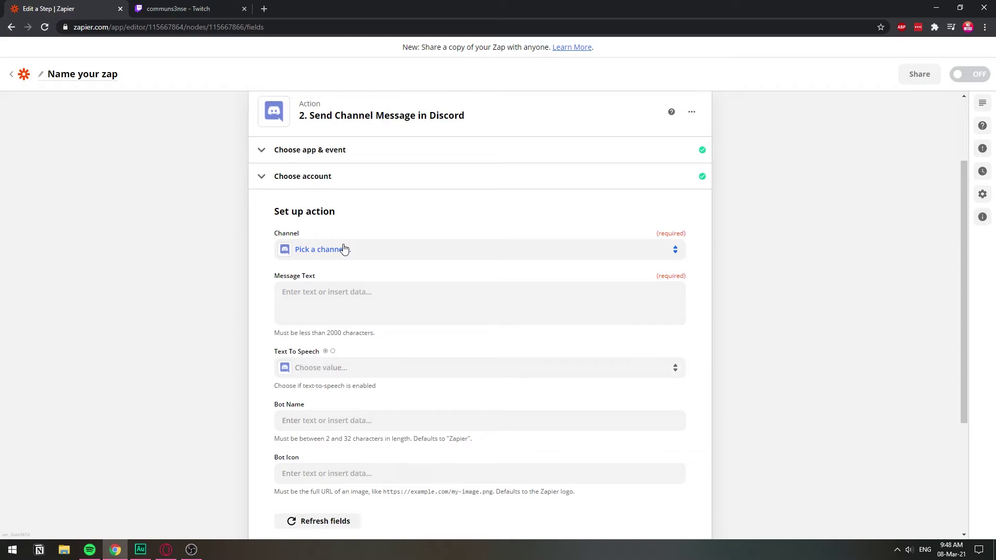
Step: Target stream-alerts with the message "I've just gone live guys, please come check it out!" plus Stream URL
left_click(344, 249)
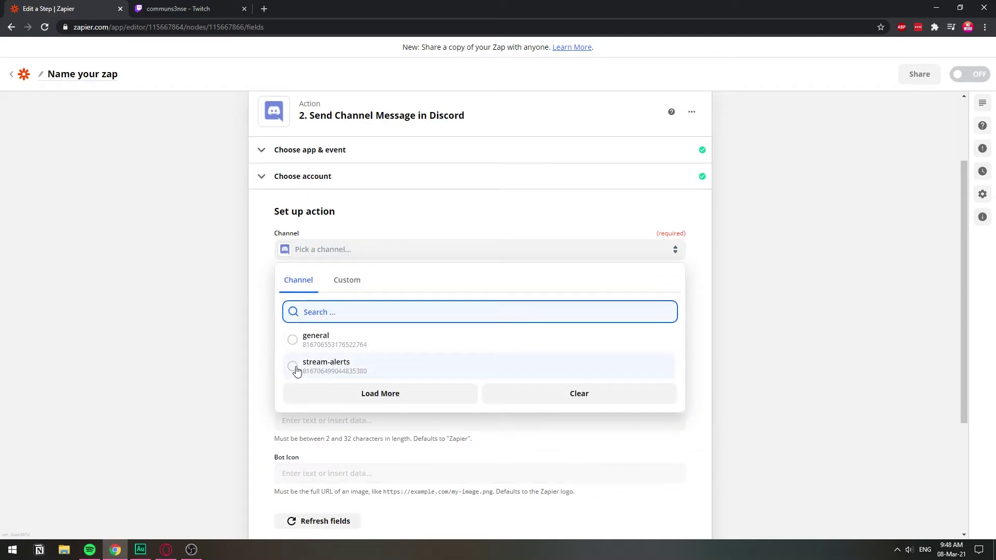
left_click(296, 372)
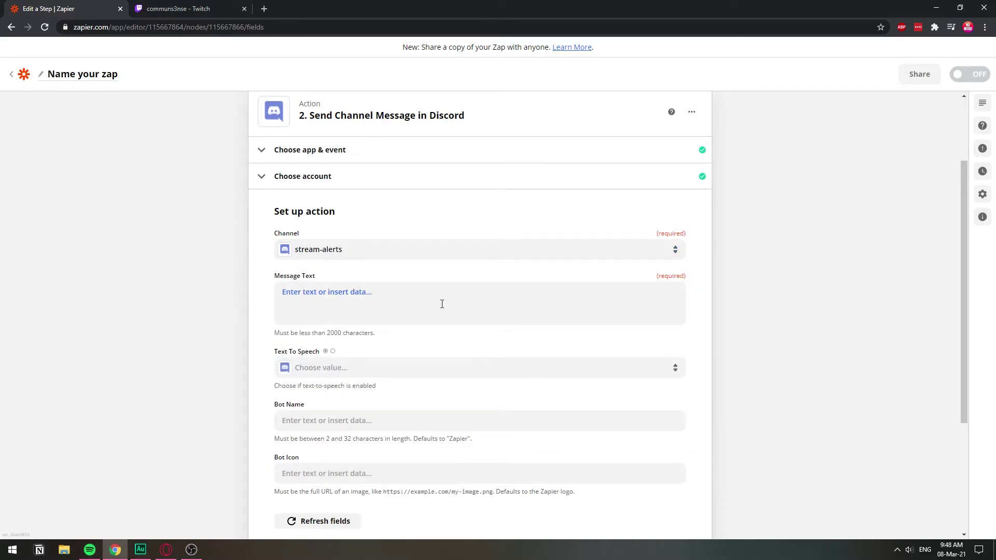
left_click(385, 309)
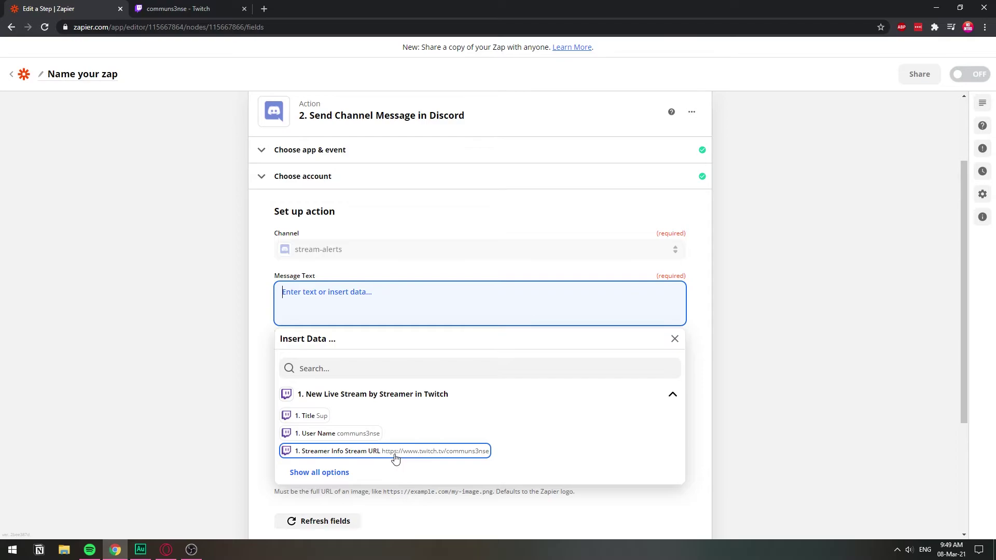
left_click(454, 453)
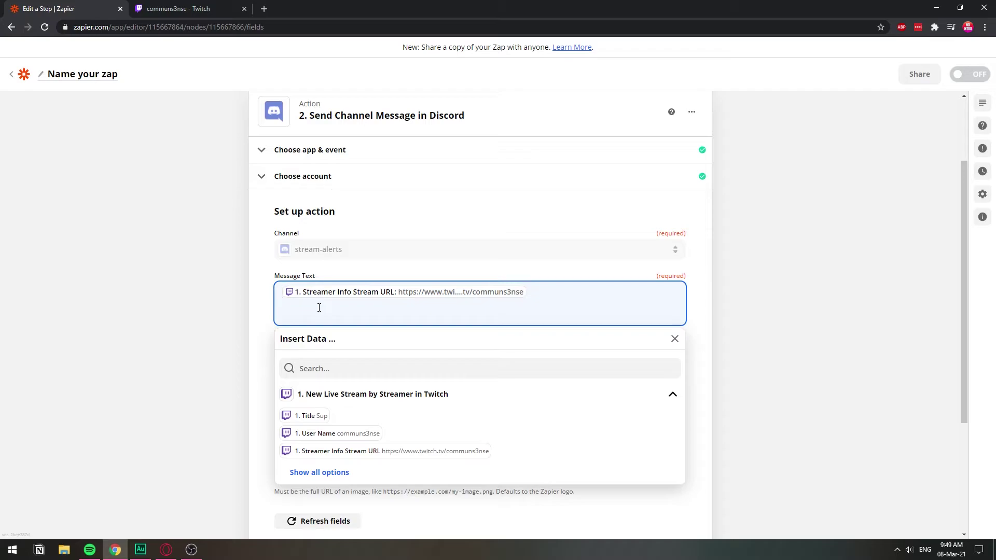
type("I've just gone l")
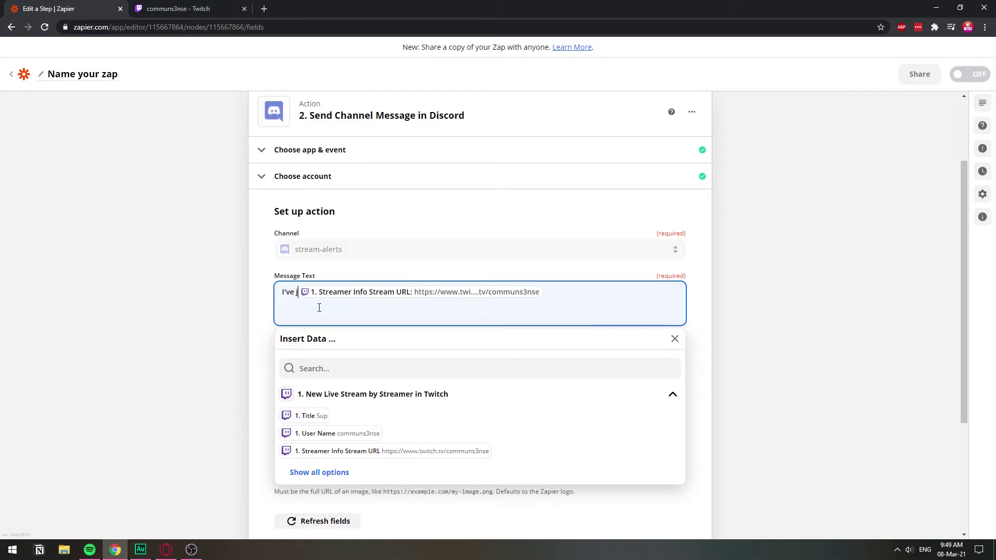
type("ive guys, please com")
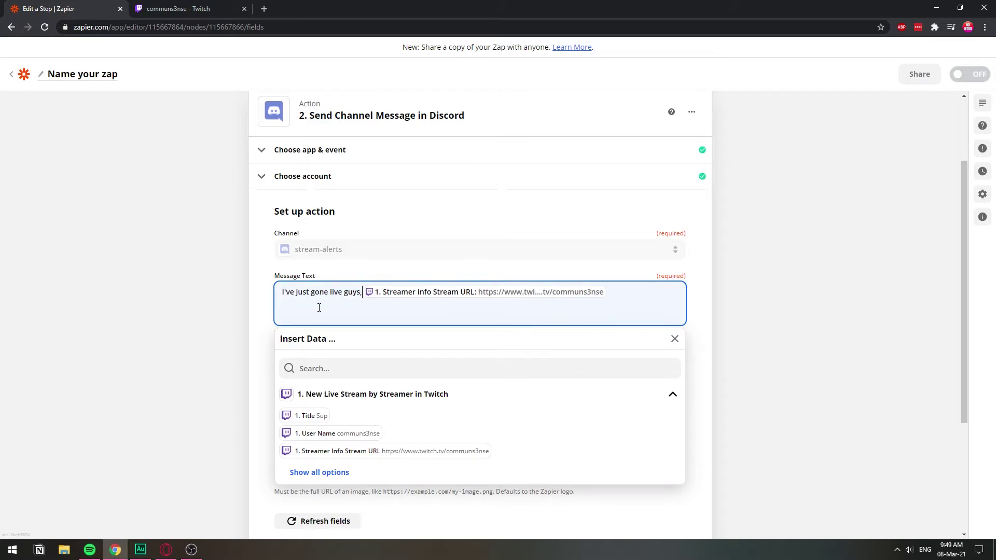
type("e check it out!")
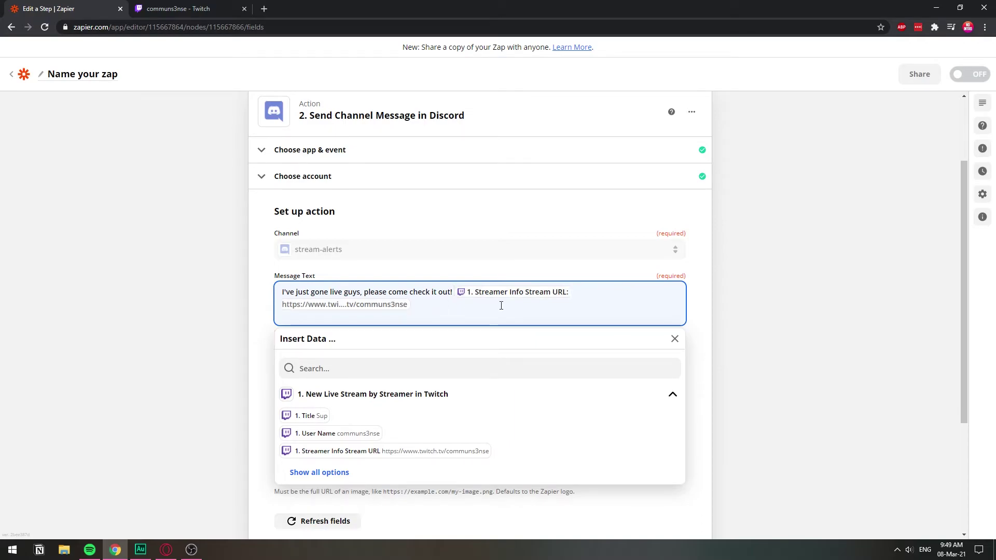
left_click(261, 363)
scroll(407, 291, "down", 2)
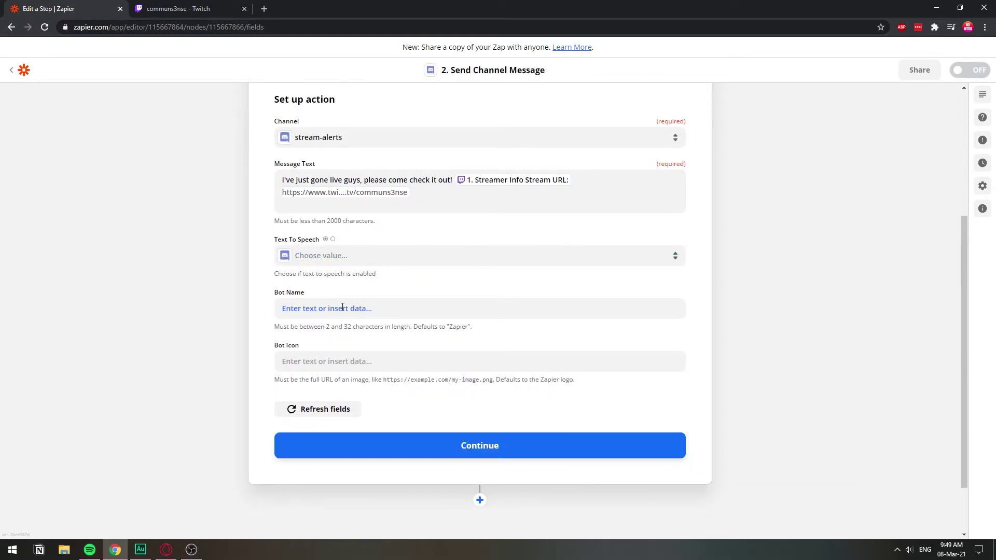
Step: Post 'sup' in Discord's stream-alerts channel, then return to the Zapier editor
left_click(166, 550)
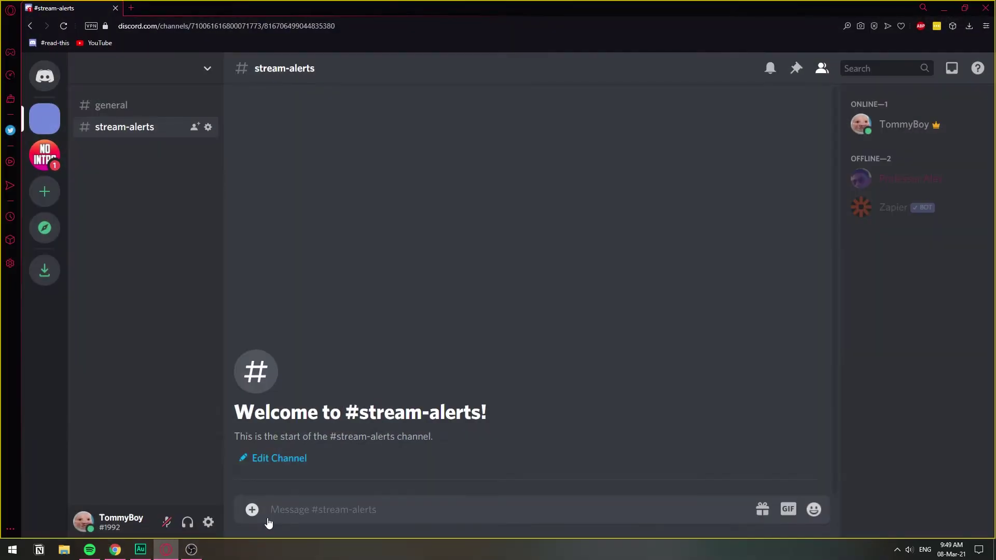
type("sup")
key("Return")
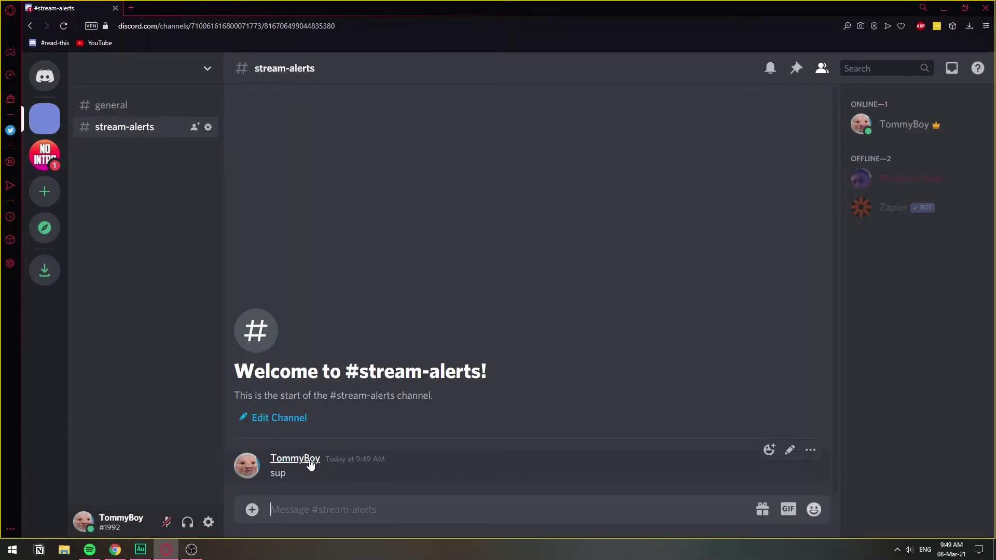
left_click(943, 7)
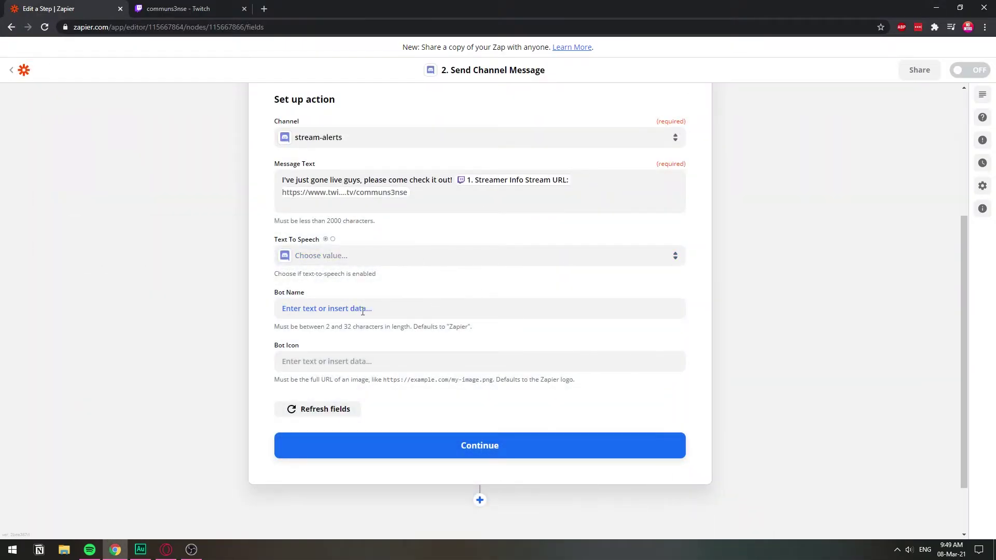
Step: Set the Discord Bot Name to the trigger's 1. User Name field
left_click(331, 308)
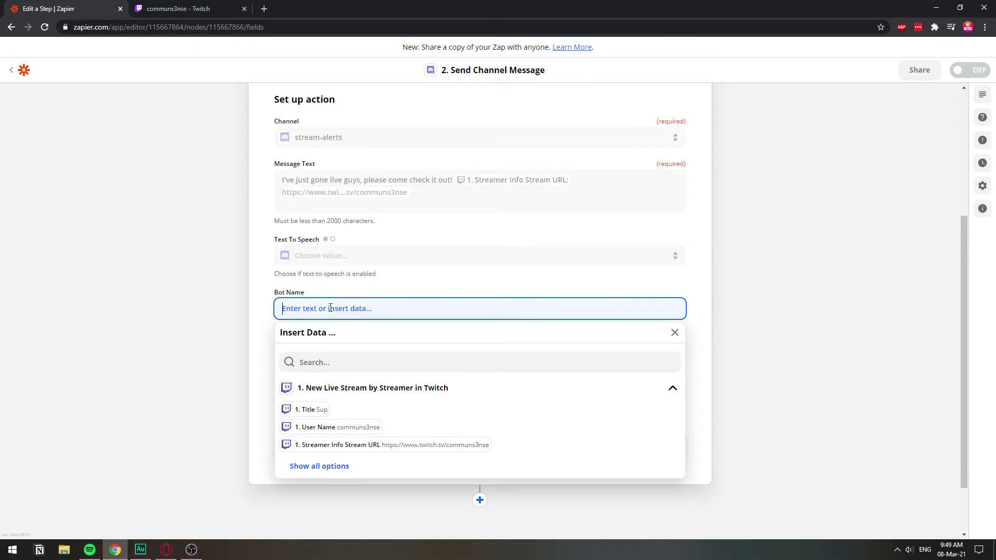
left_click(333, 428)
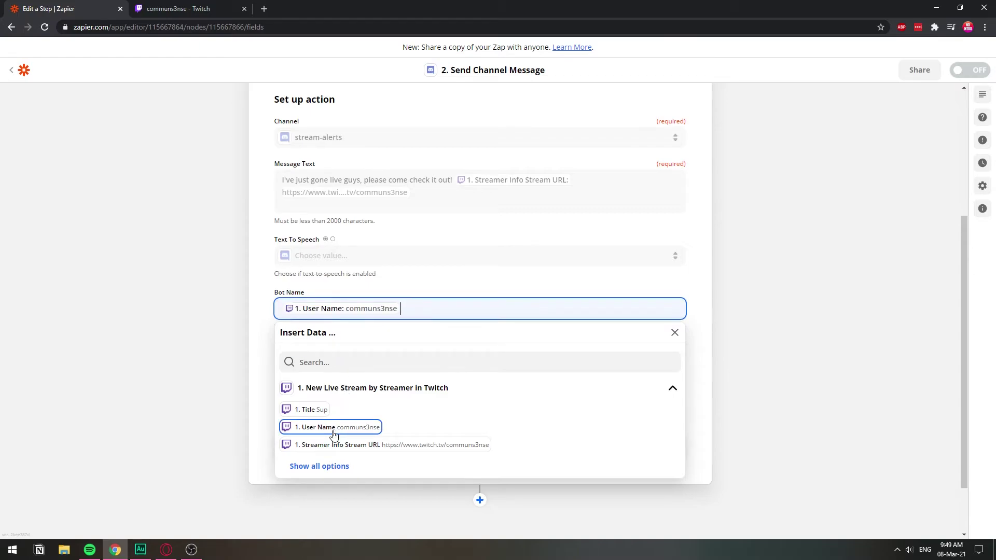
left_click(260, 342)
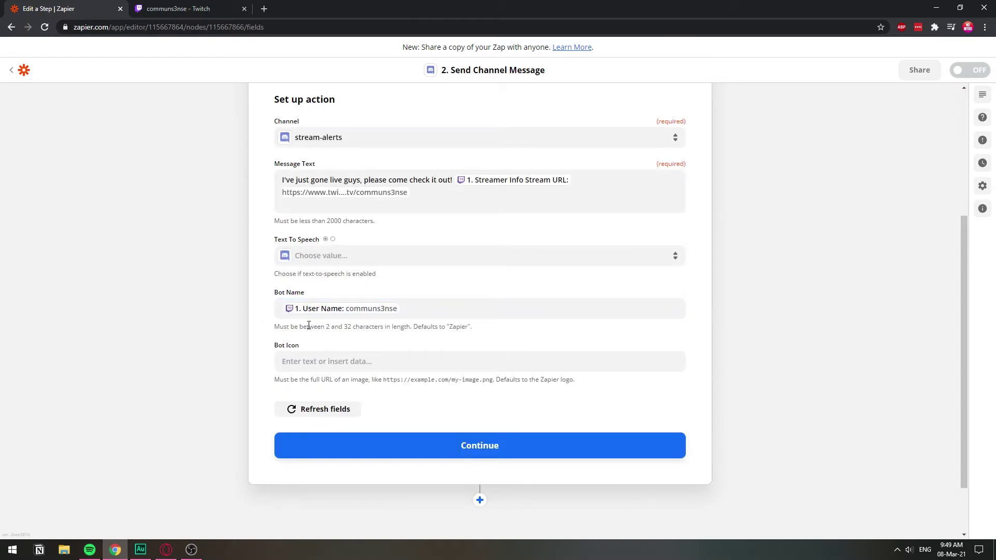
Step: Search the web for 'twitch discord' in a new browser tab
left_click(166, 550)
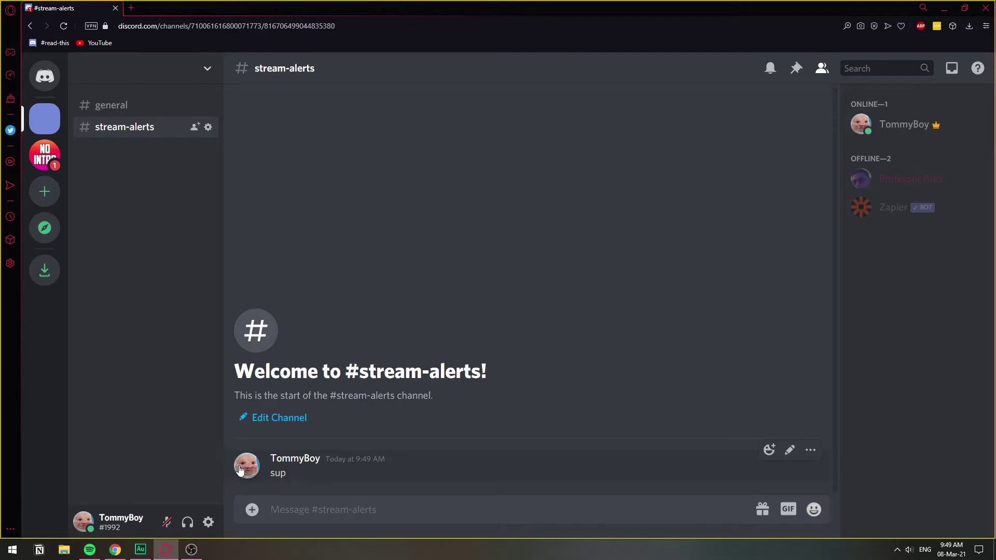
left_click(137, 7)
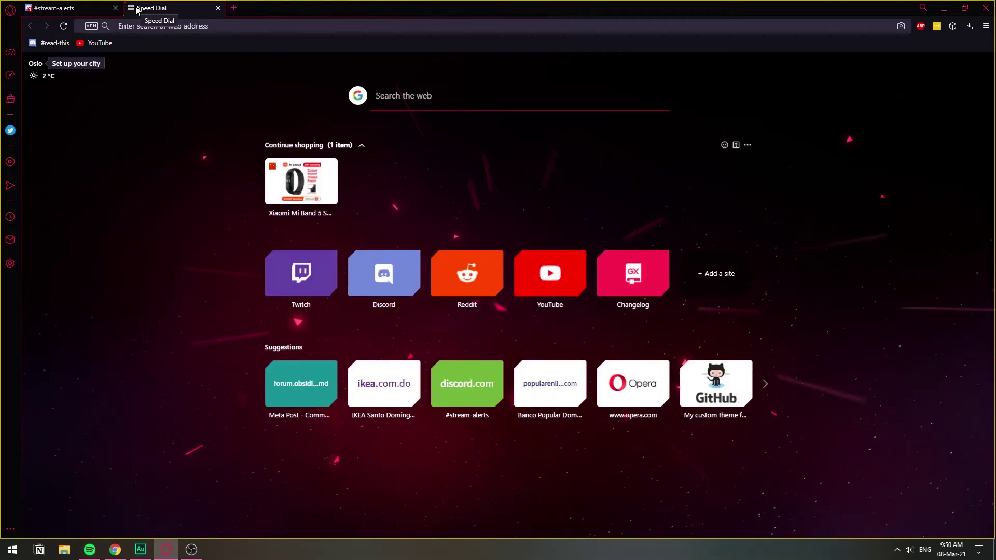
type("twithc")
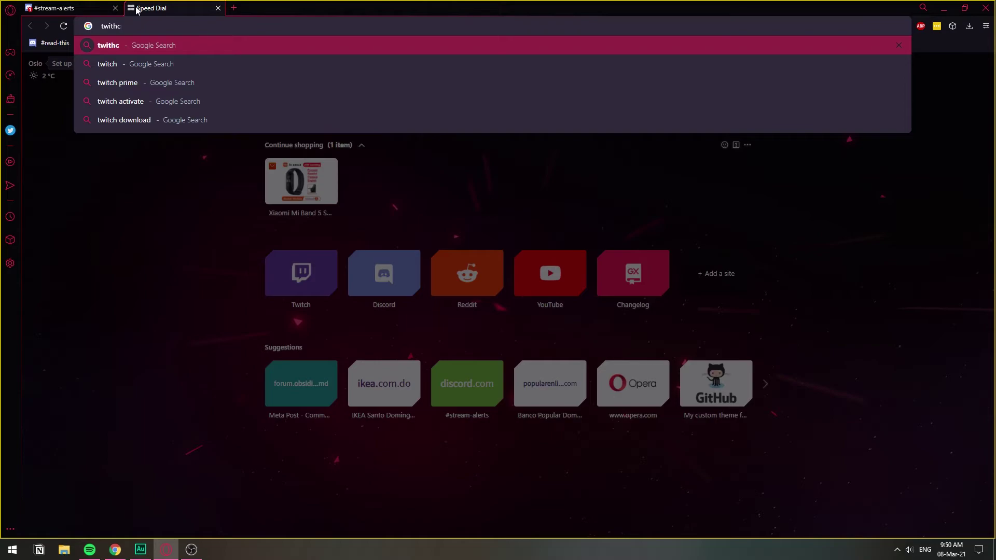
key("BackSpace")
key("BackSpace")
type("ch discord")
key("Return")
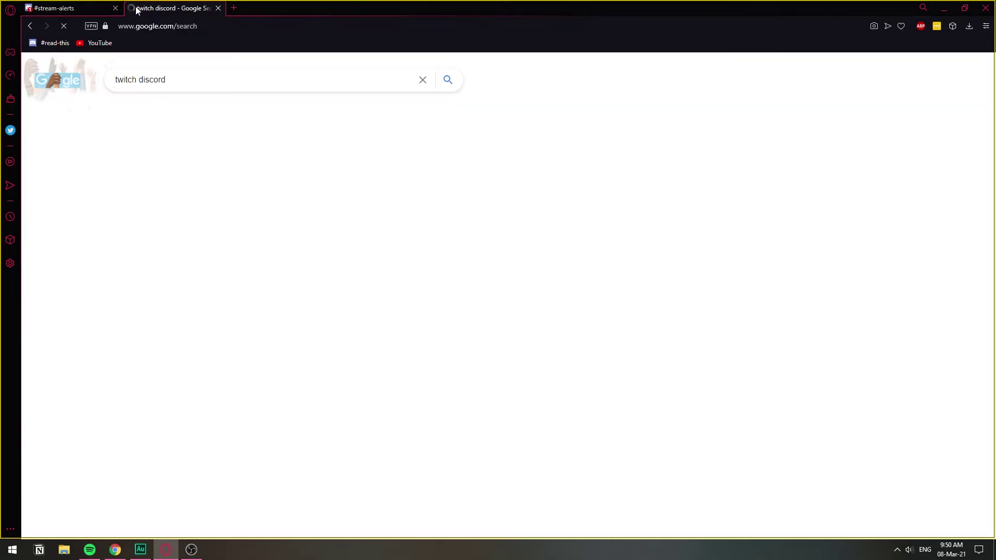
Step: Search images for 'twitch logo' and copy the round Twitch logo PNG's image address
left_click(151, 114)
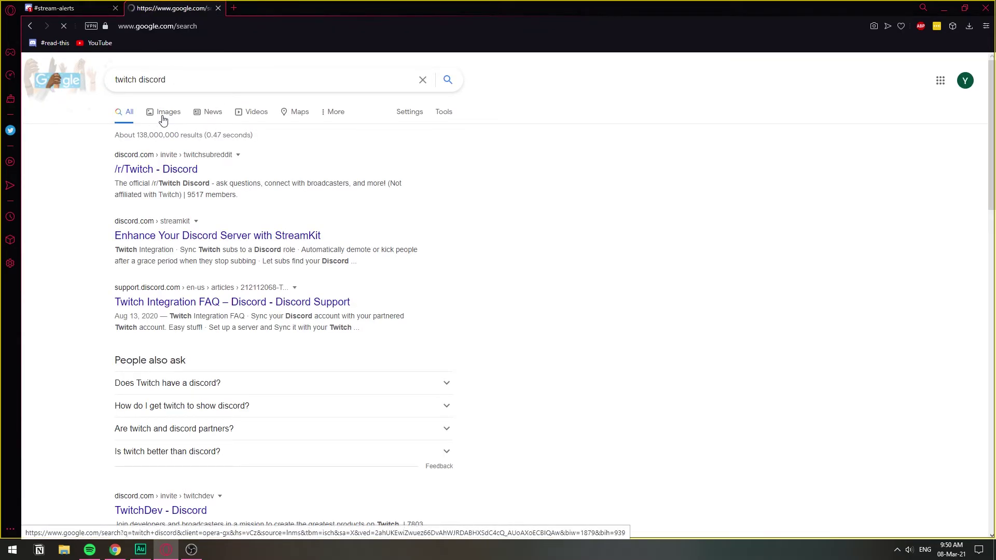
double_click(153, 76)
type("logo")
key("Return")
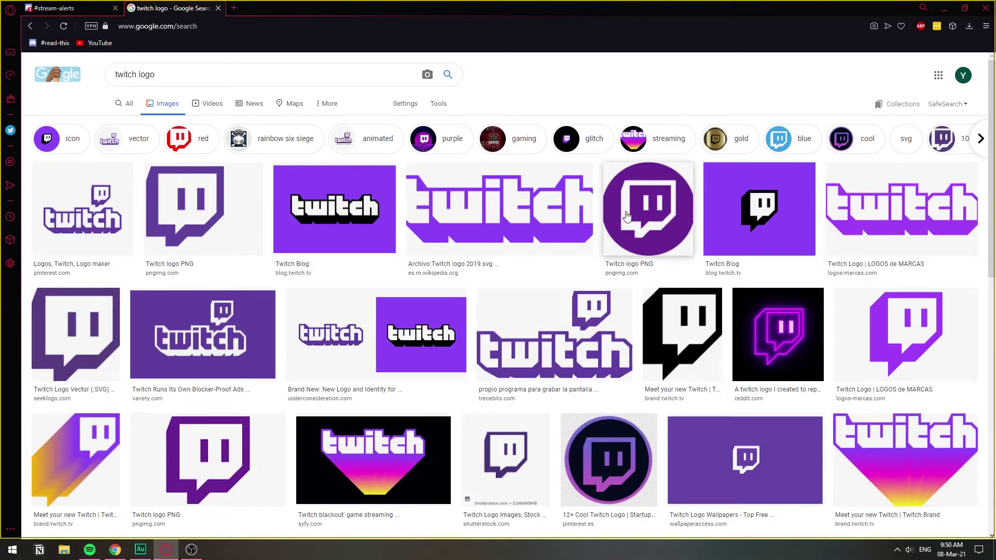
left_click(648, 208)
right_click(714, 238)
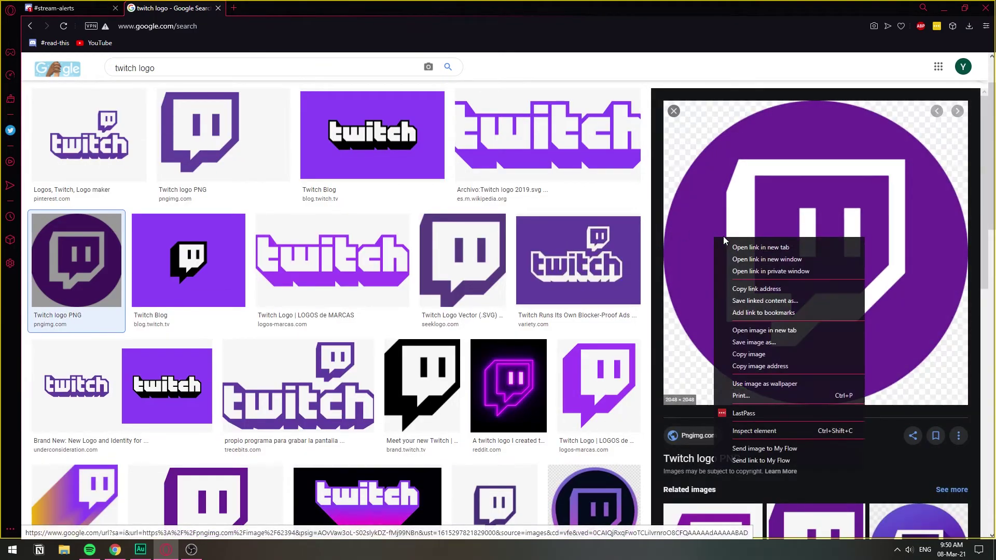
left_click(758, 369)
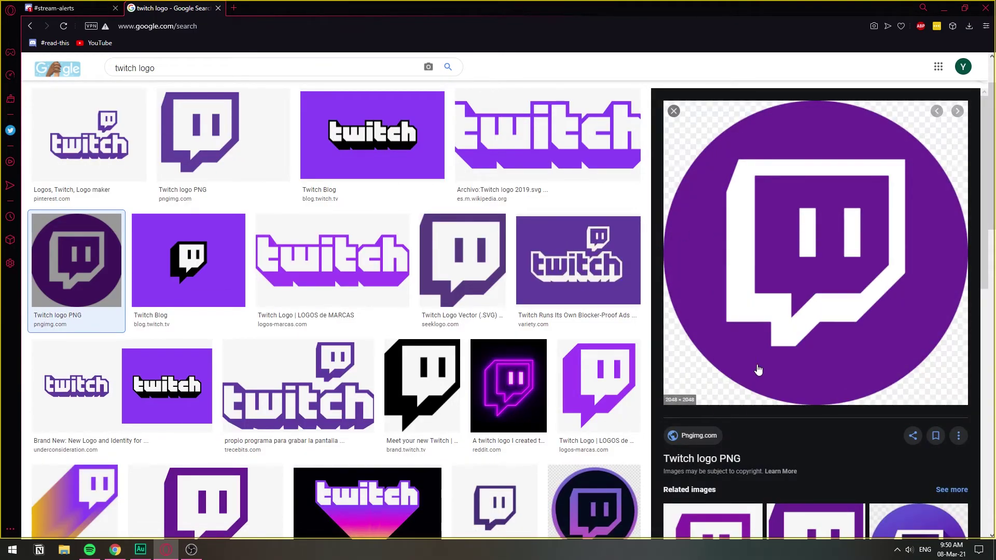
left_click(46, 6)
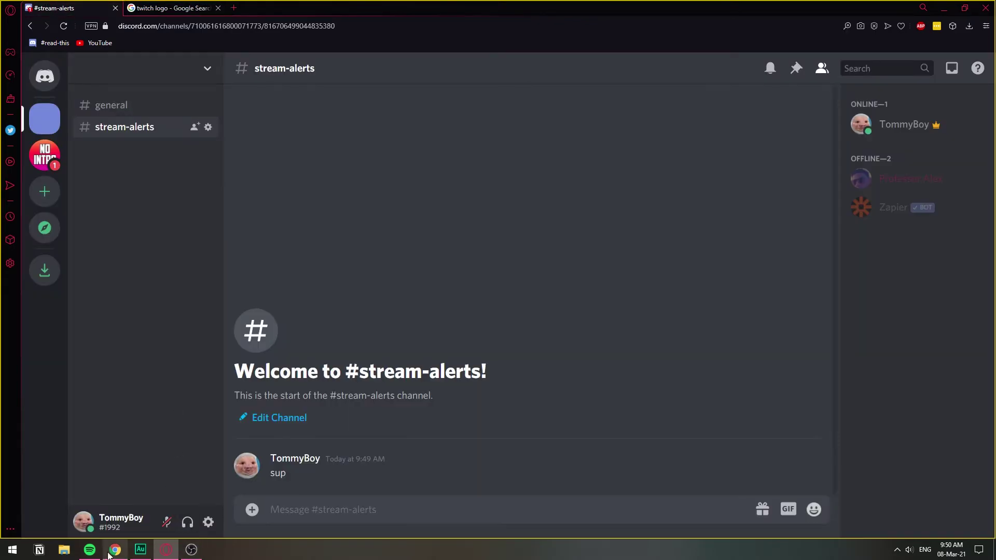
left_click(110, 555)
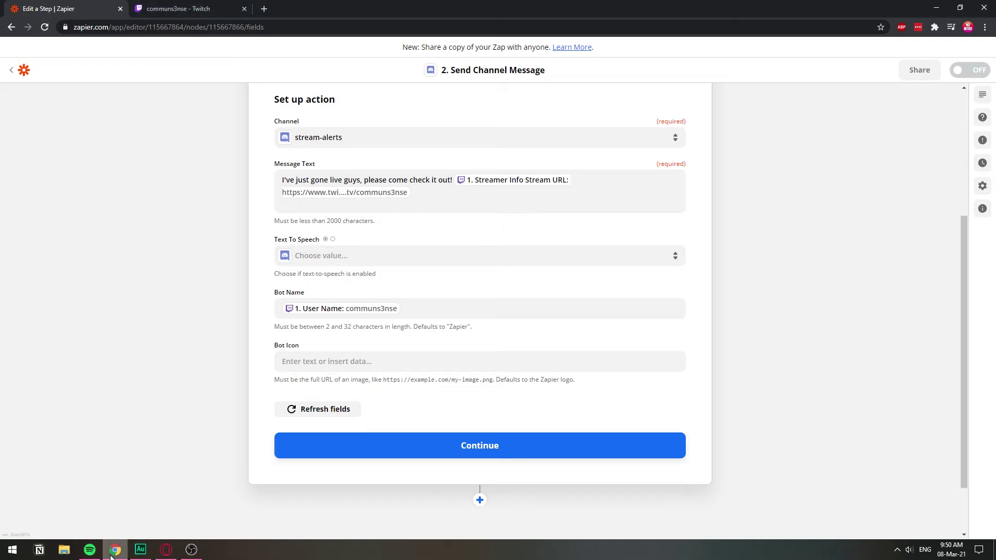
right_click(328, 362)
left_click(362, 440)
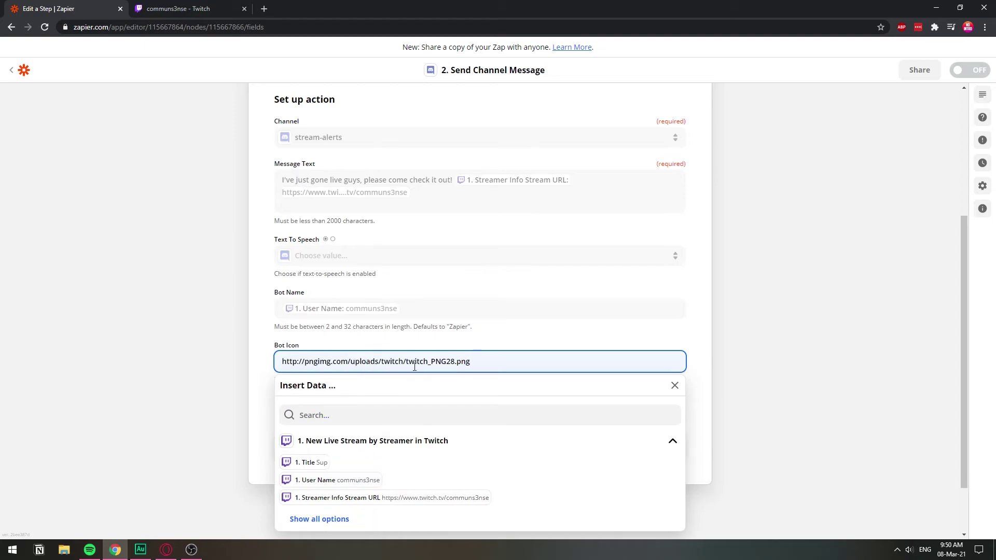
Step: Confirm in a new Opera tab that the address shows the Twitch logo, then return to Zapier
key("alt+Tab")
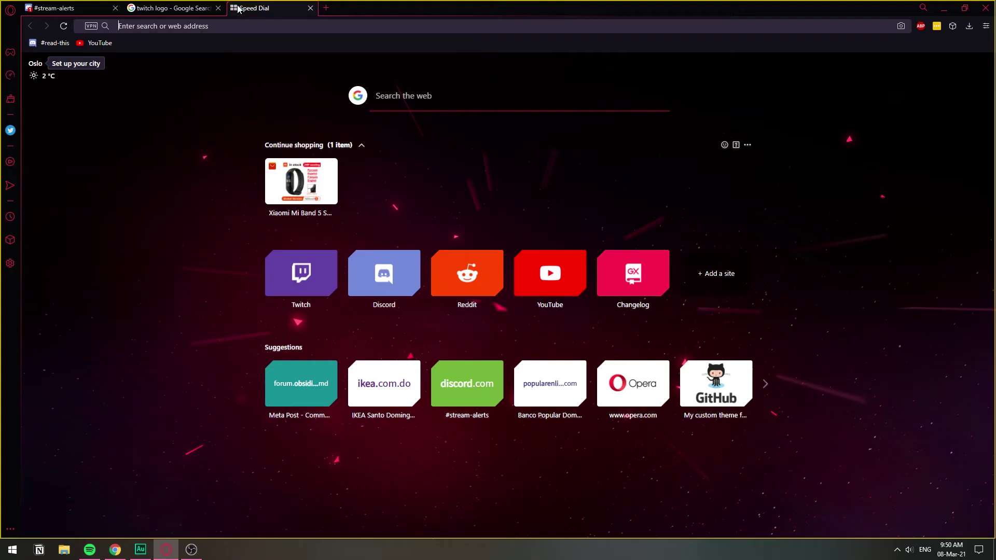
type("http://pngimg.com/uploads/twitch/twitch_PNG28.png")
key("Return")
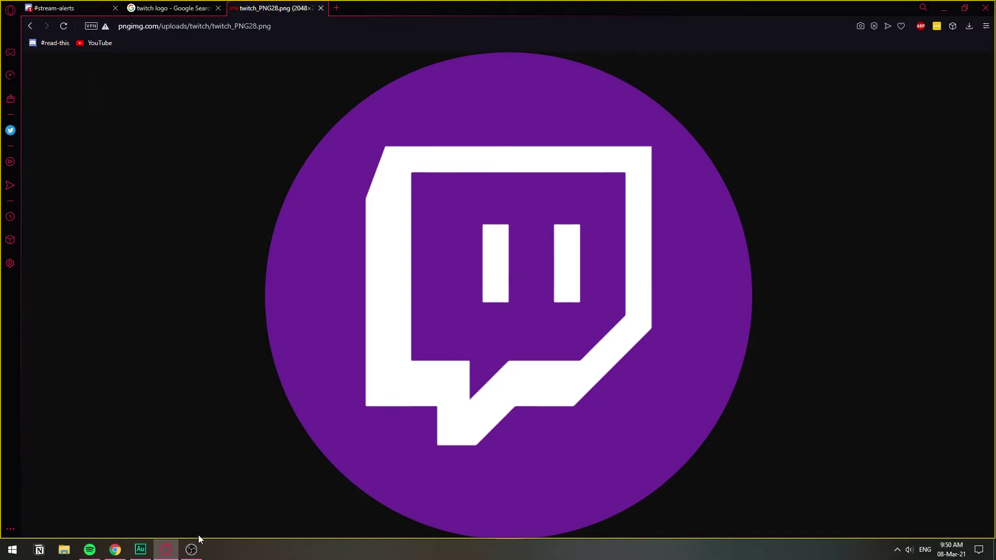
key("alt+Tab")
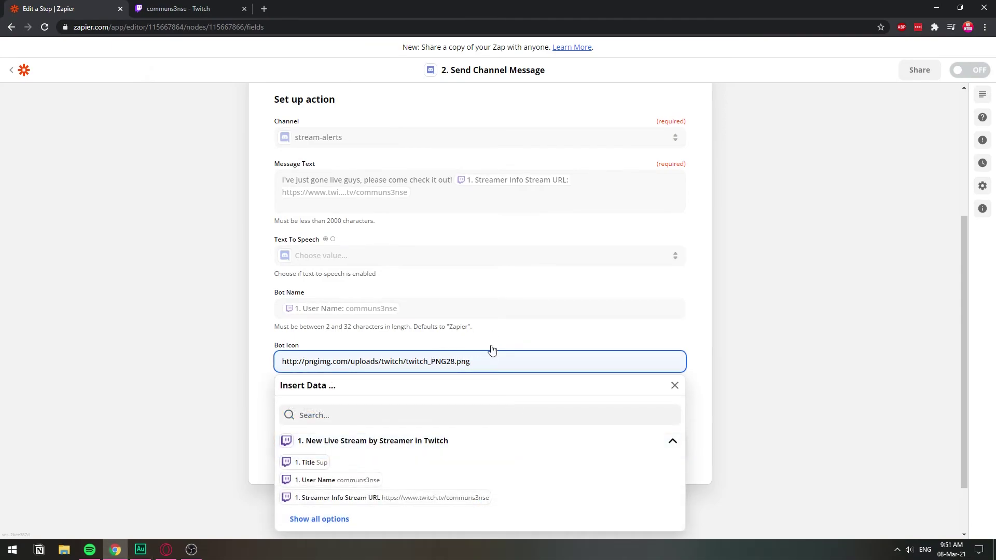
left_click(732, 294)
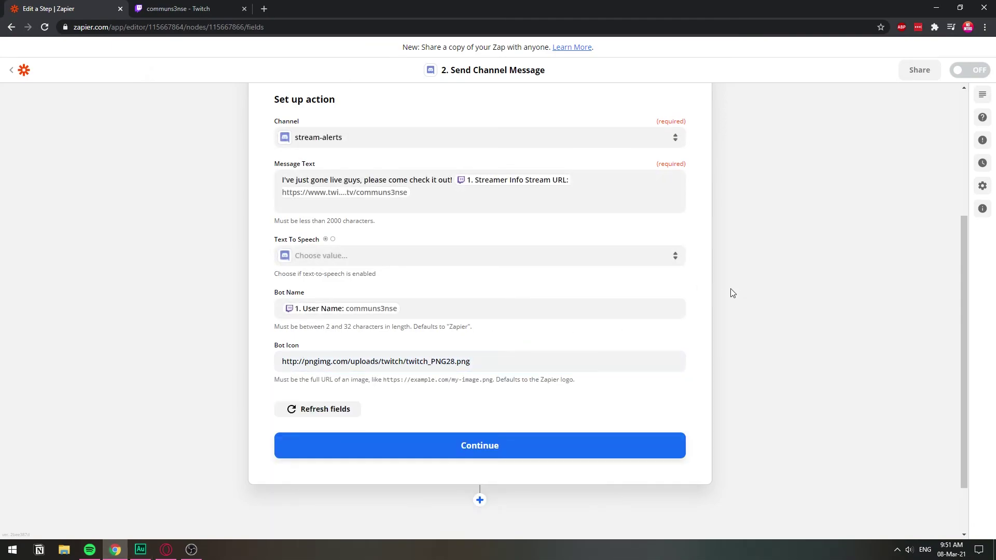
Step: Save the message settings, send a test post to #stream-alerts, and check it in Discord
left_click(470, 452)
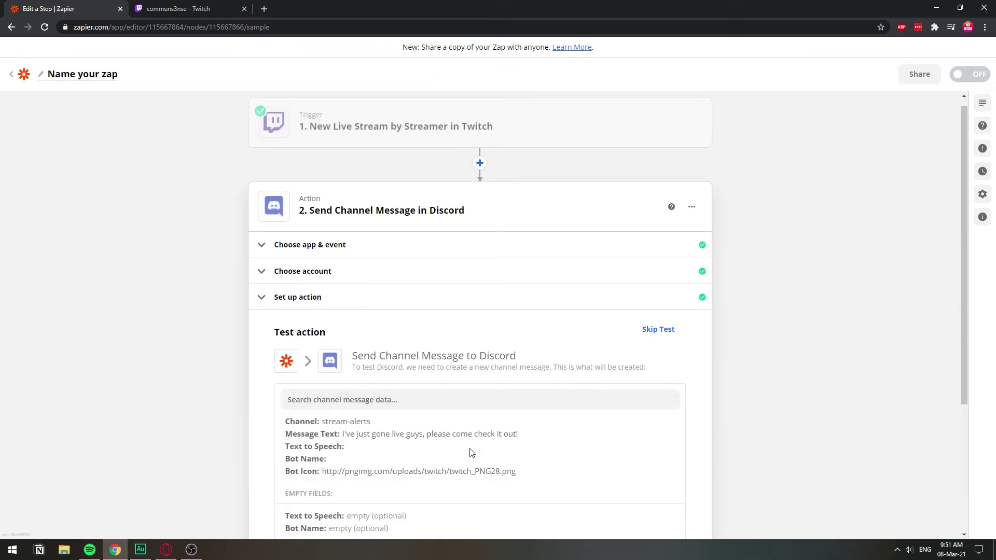
scroll(470, 369, "down", 4)
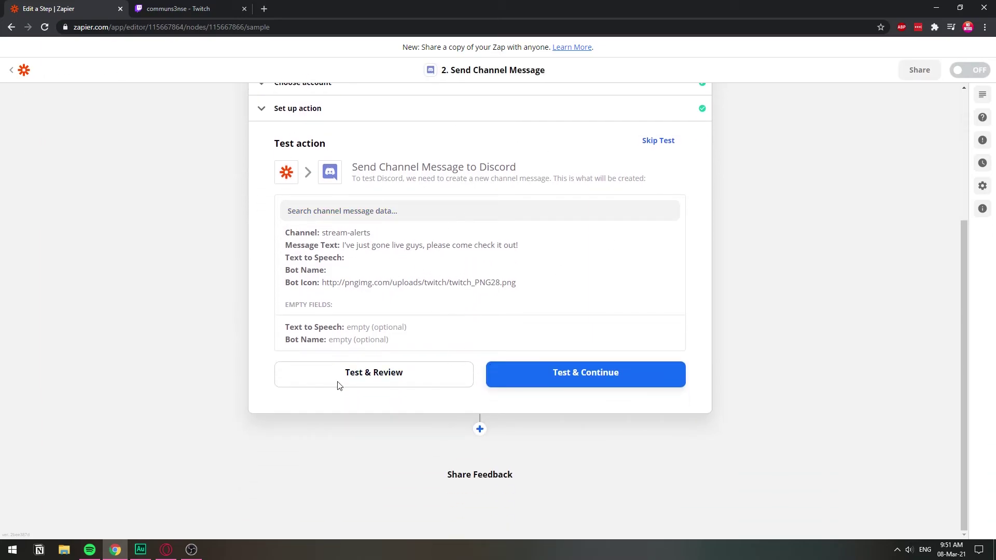
left_click(166, 550)
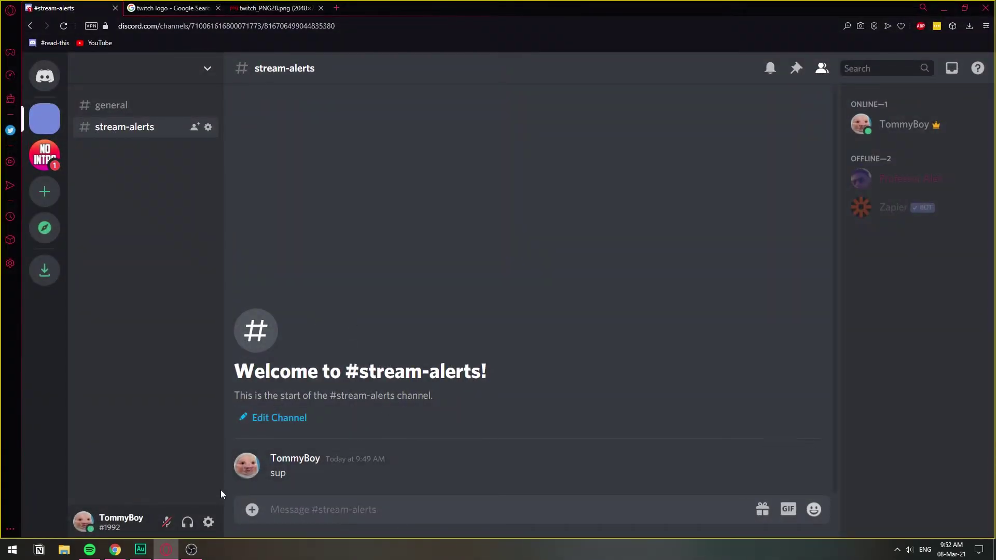
left_click(165, 550)
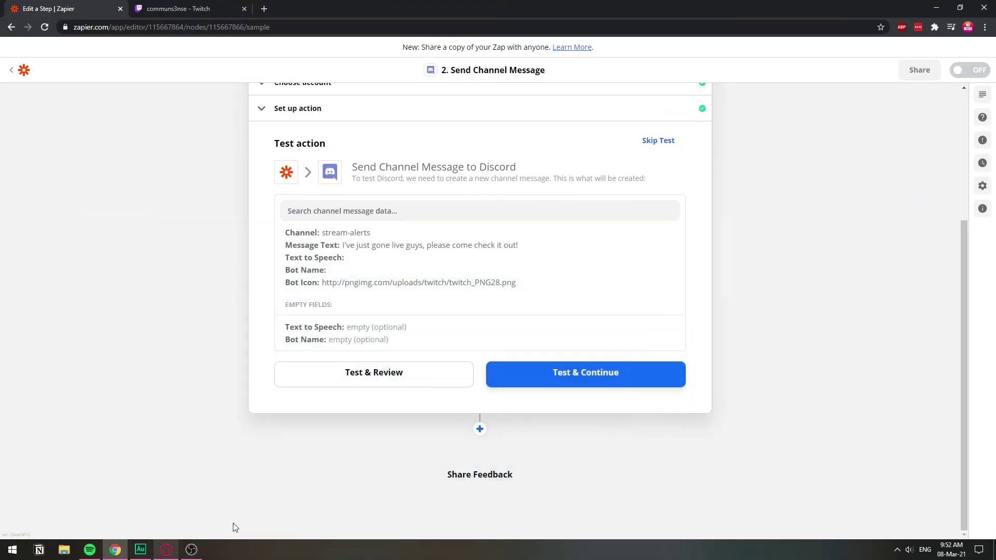
left_click(374, 374)
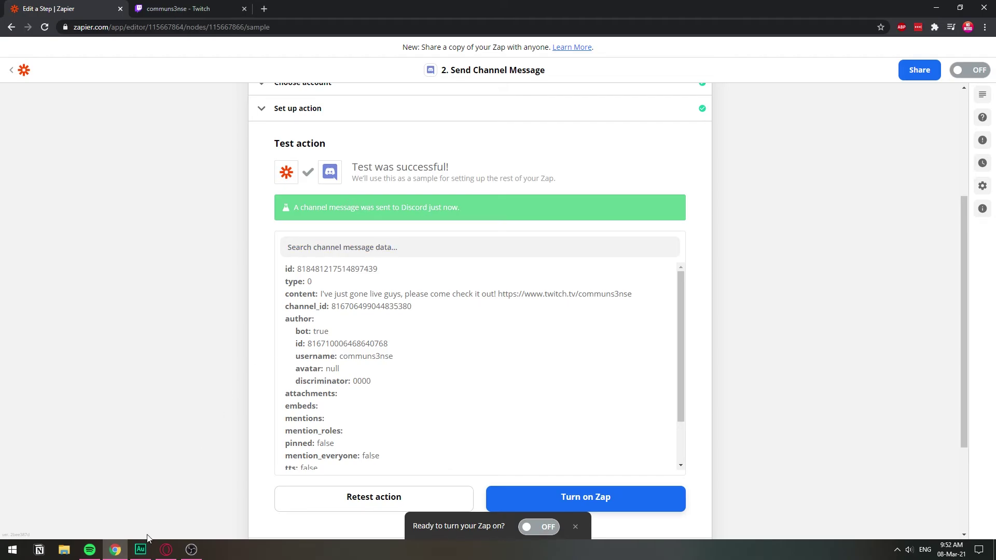
left_click(166, 549)
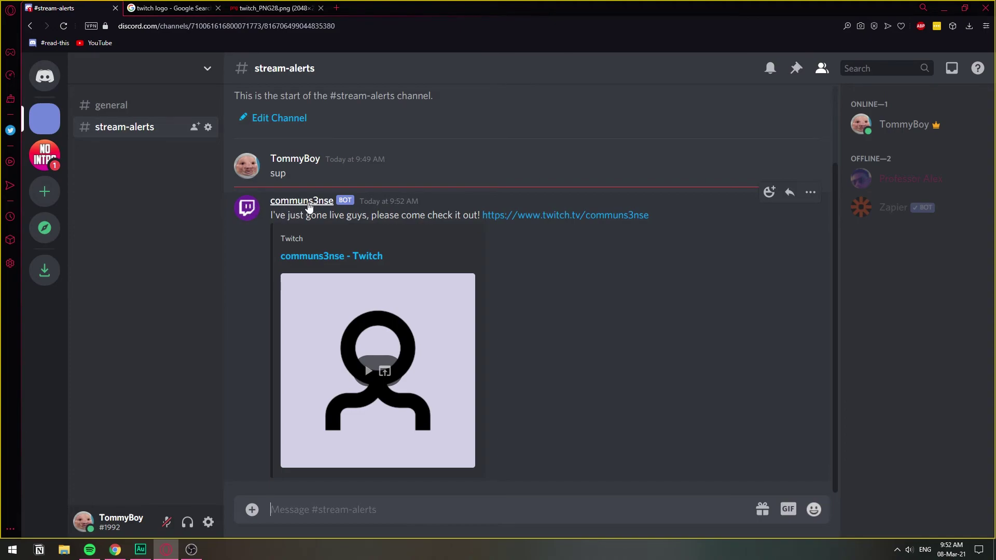
left_click_drag(287, 212, 457, 212)
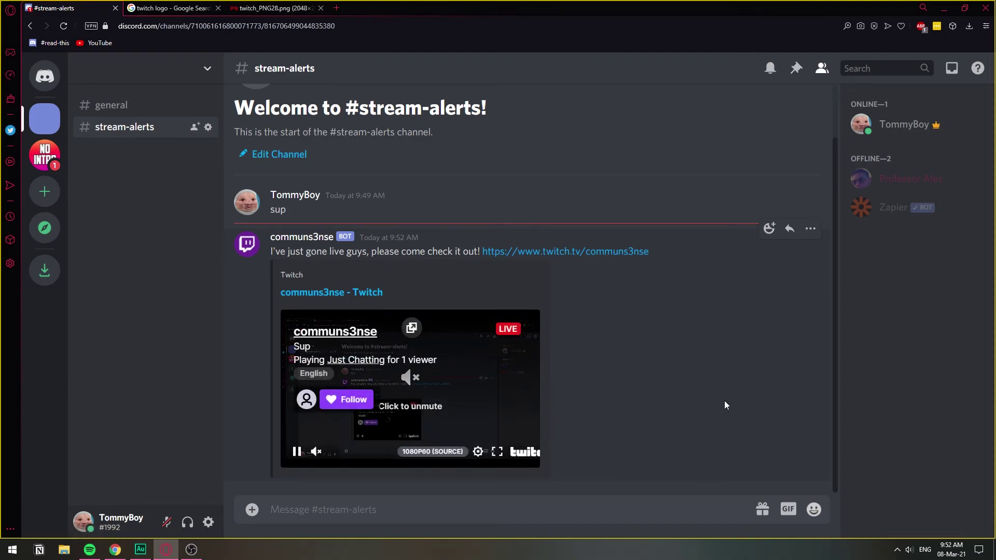
left_click(497, 451)
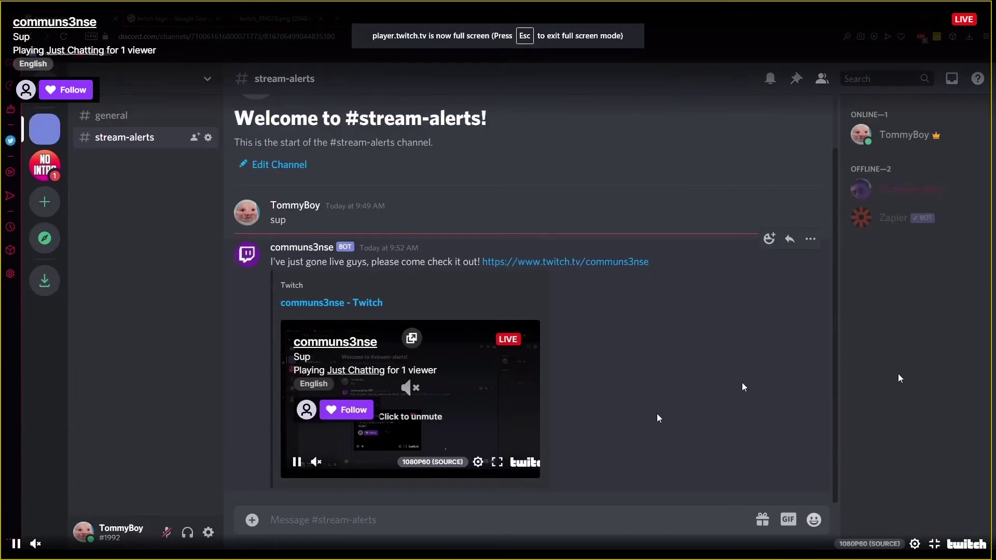
key("Escape")
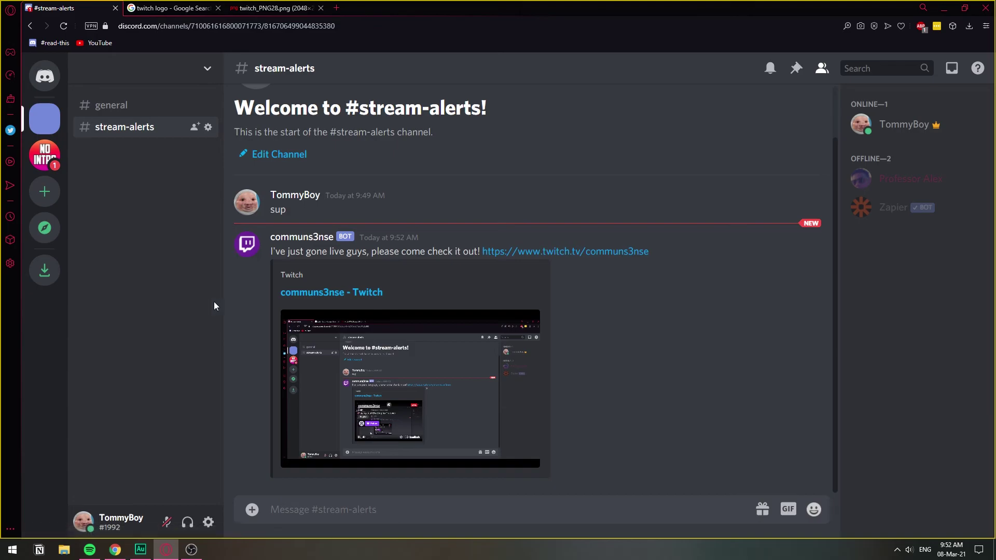
left_click(296, 451)
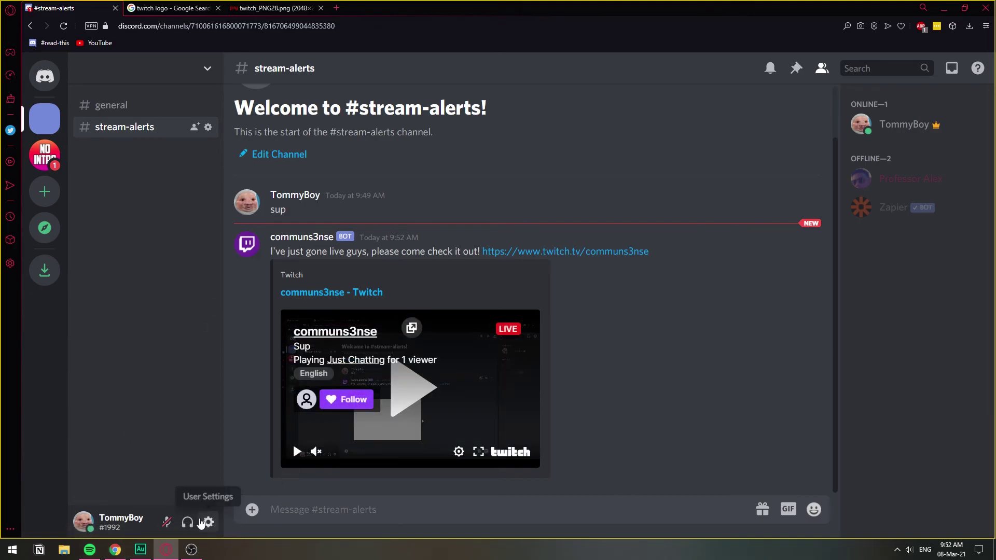
left_click(116, 550)
Step: Switch the Twitch-to-Discord zap on, copy the share link, and dismiss the sharing offer
scroll(507, 394, "down", 2)
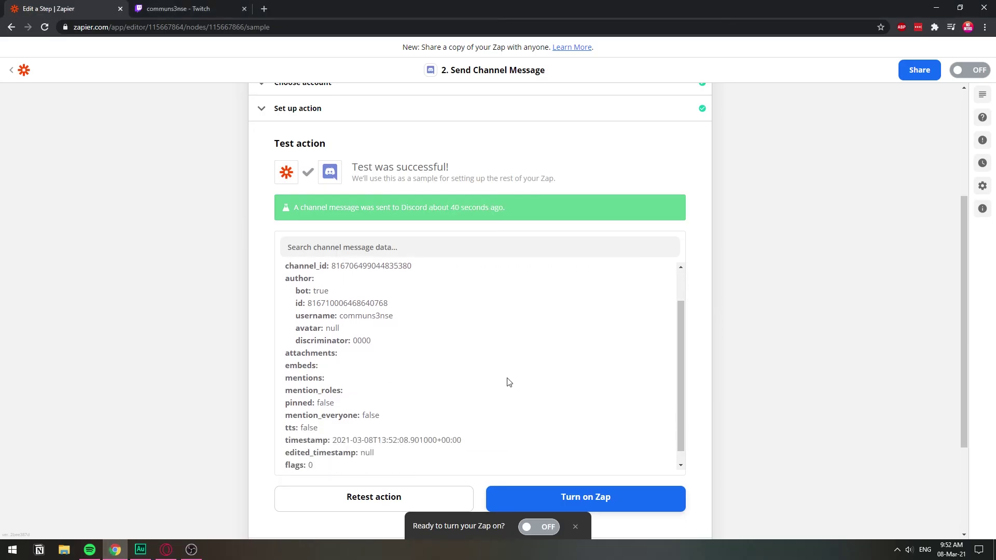
left_click(620, 498)
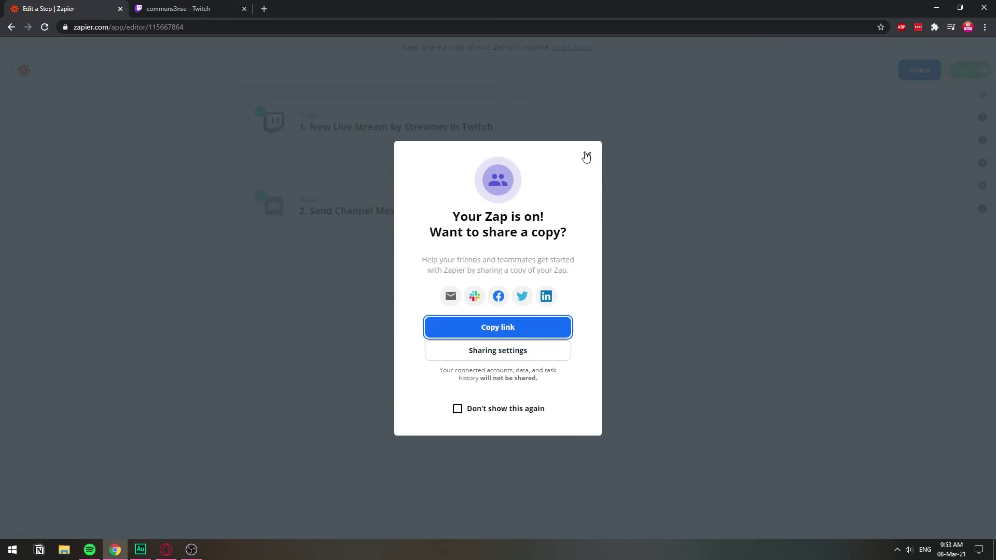
left_click(166, 549)
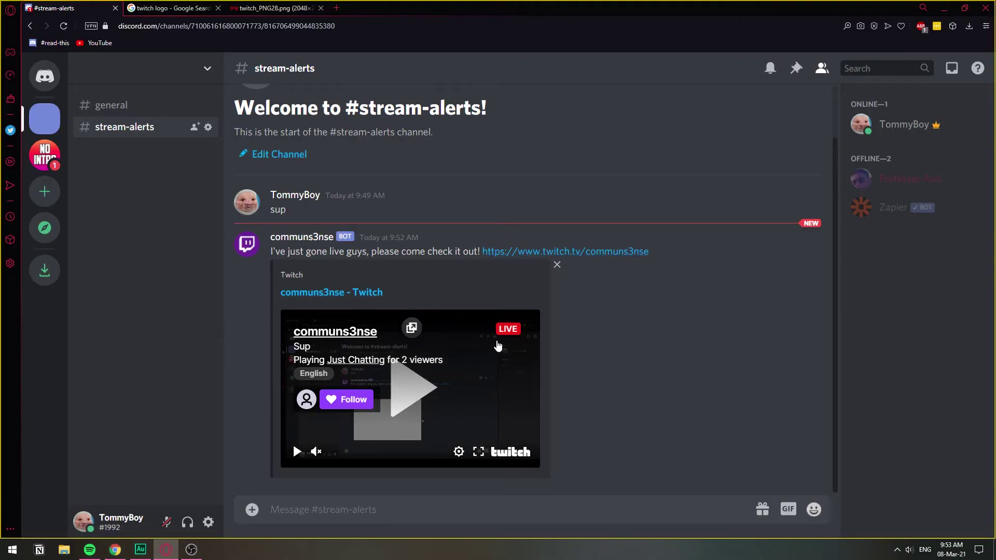
key("alt+Tab")
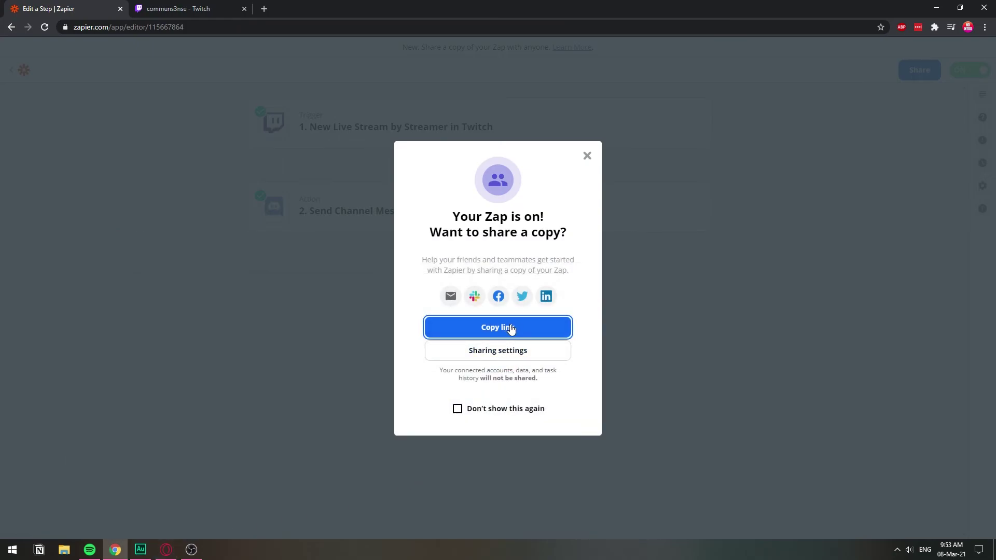
left_click(474, 336)
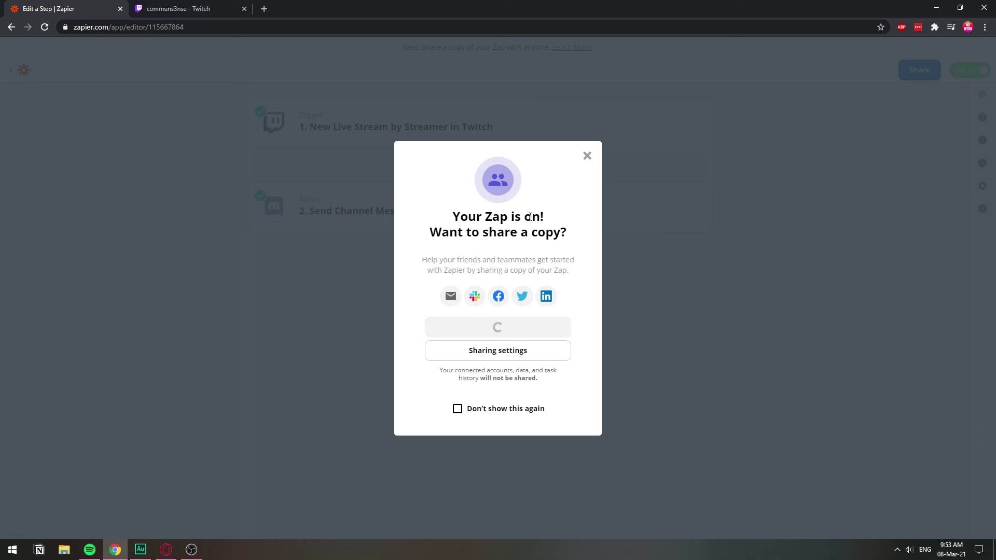
left_click(586, 157)
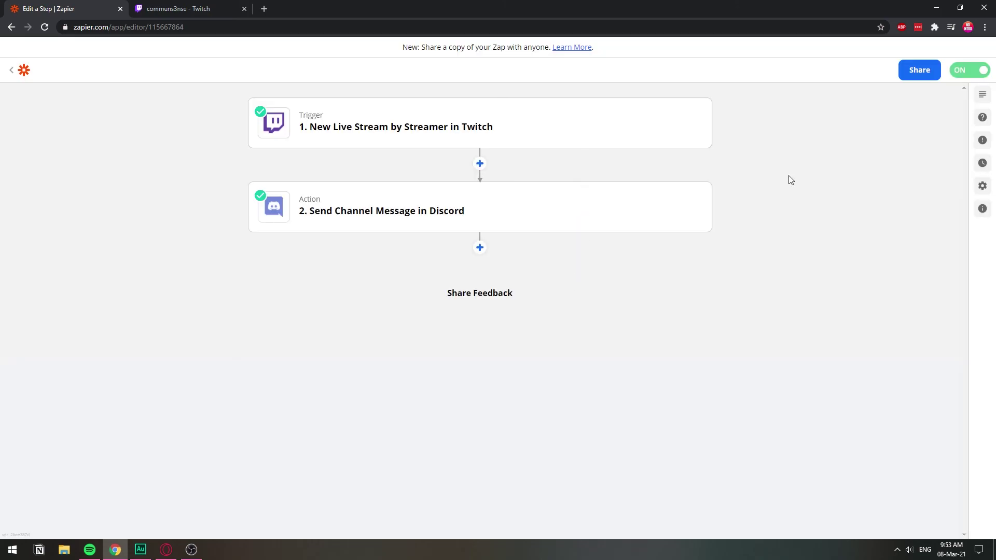